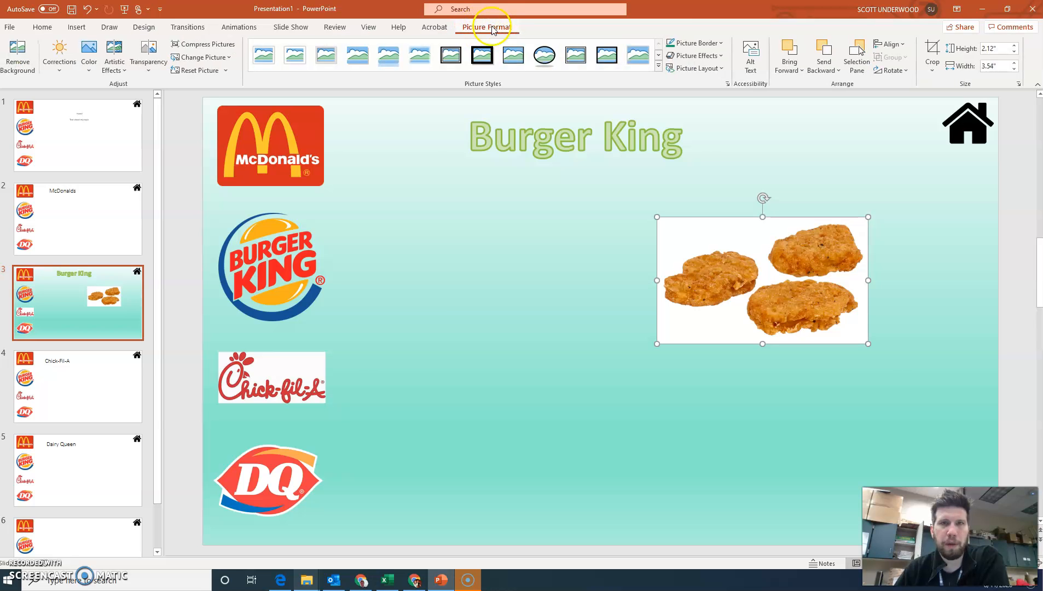
Remove the background of the chicken nuggets picture, marking the two excluded nuggets as areas to keep
{"action": "left_click", "coordinate": [748, 267]}
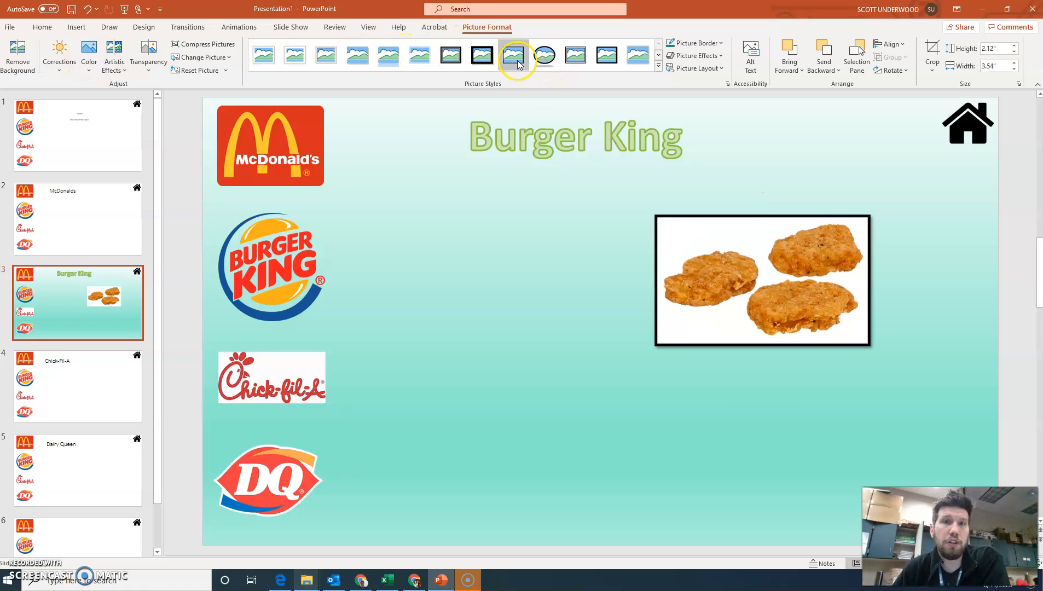
{"action": "left_click", "coordinate": [33, 73]}
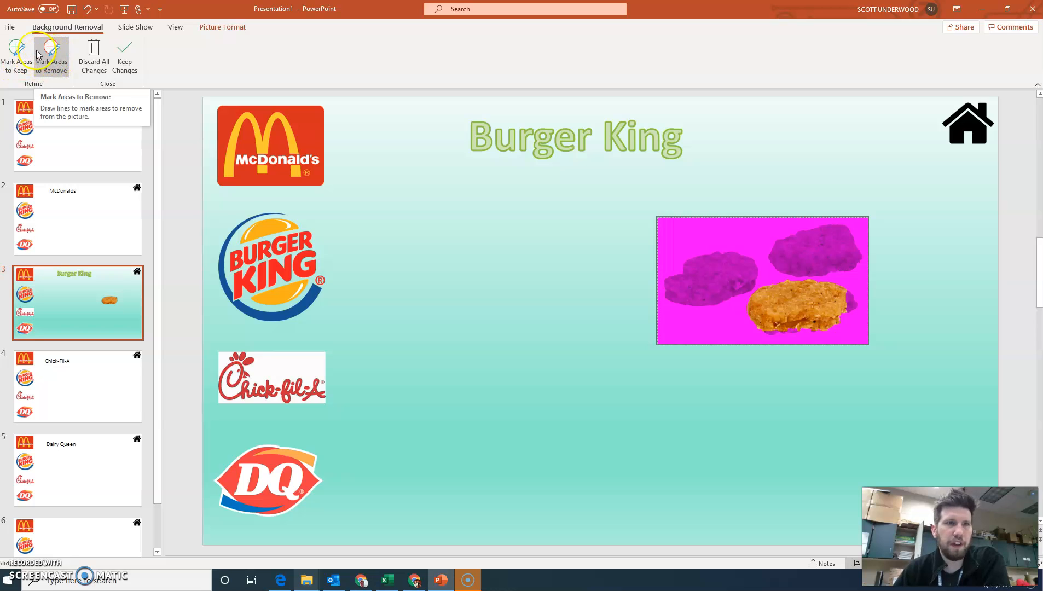
{"action": "left_click", "coordinate": [17, 59]}
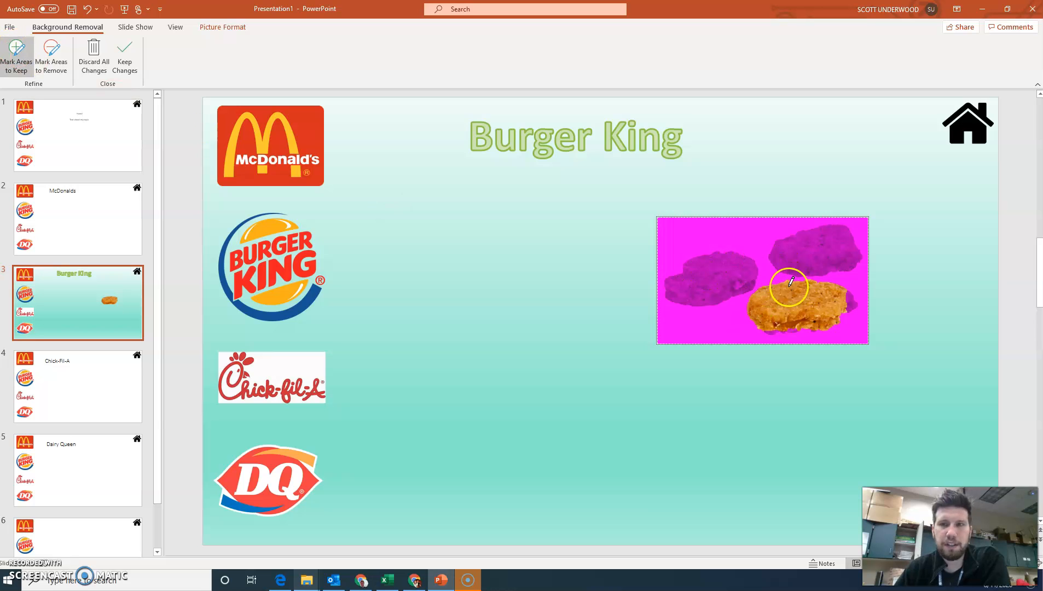
{"action": "mouse_move", "coordinate": [731, 251]}
{"action": "left_mouse_down"}
{"action": "mouse_move", "coordinate": [716, 271]}
{"action": "mouse_move", "coordinate": [676, 282]}
{"action": "mouse_move", "coordinate": [763, 254]}
{"action": "mouse_move", "coordinate": [673, 282]}
{"action": "left_mouse_up"}
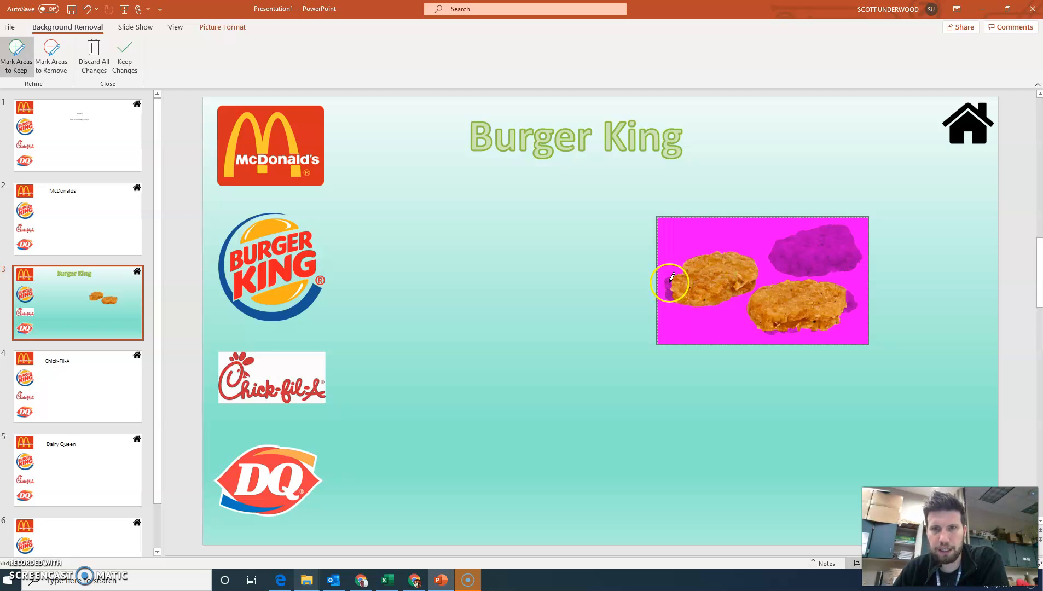
{"action": "mouse_move", "coordinate": [812, 248]}
{"action": "left_mouse_down"}
{"action": "mouse_move", "coordinate": [775, 256]}
{"action": "mouse_move", "coordinate": [845, 236]}
{"action": "mouse_move", "coordinate": [849, 298]}
{"action": "mouse_move", "coordinate": [838, 294]}
{"action": "mouse_move", "coordinate": [773, 329]}
{"action": "mouse_move", "coordinate": [803, 324]}
{"action": "mouse_move", "coordinate": [741, 230]}
{"action": "mouse_move", "coordinate": [766, 317]}
{"action": "mouse_move", "coordinate": [733, 235]}
{"action": "left_mouse_up"}
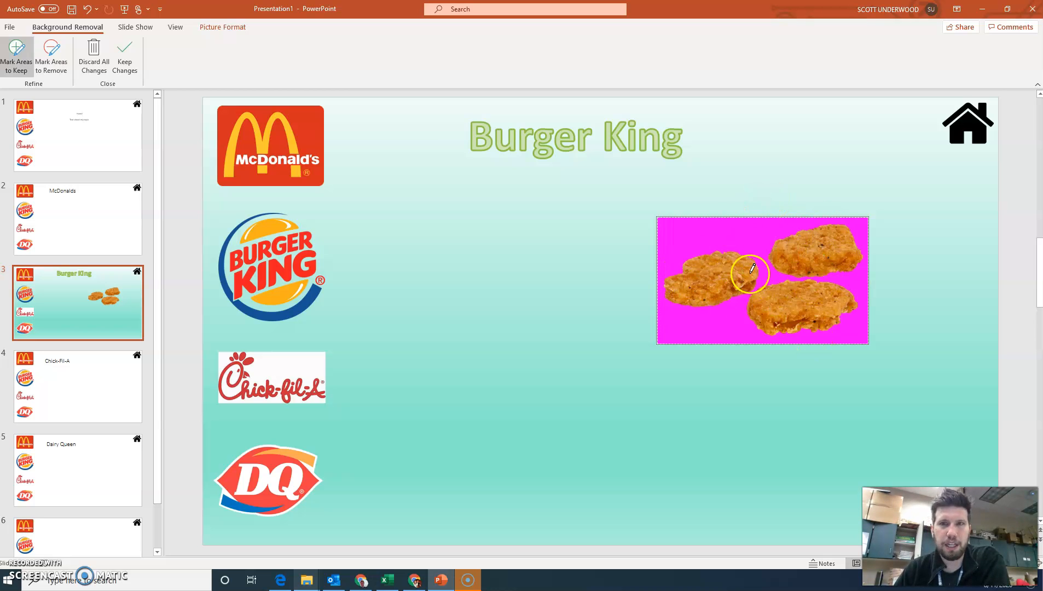
{"action": "left_click", "coordinate": [125, 54]}
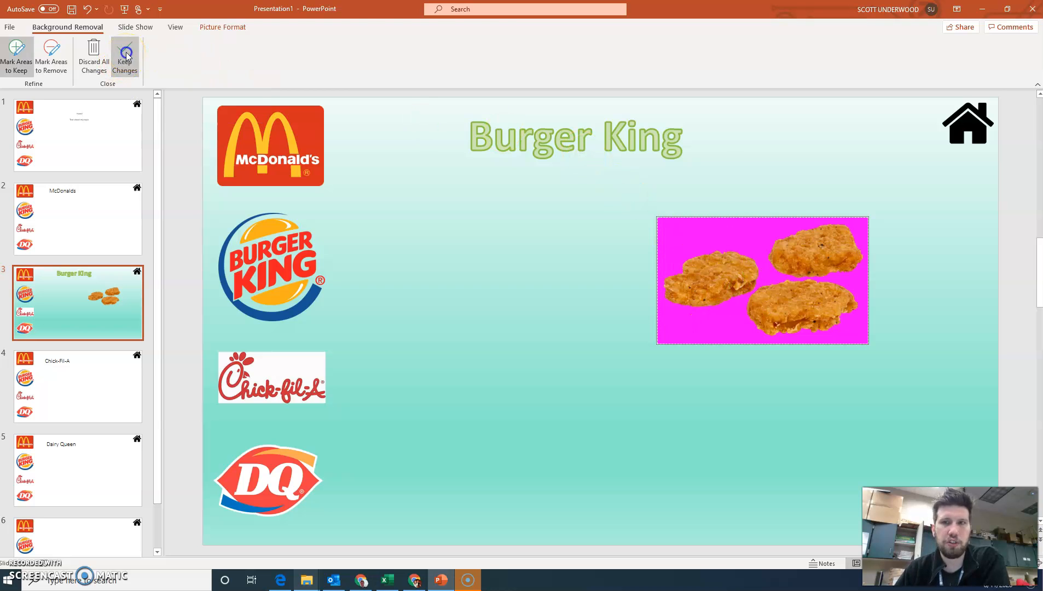
Shrink the nuggets picture to about 1.78" by 2.97" and place it on the right side of the slide
{"action": "left_click_drag", "start_coordinate": [736, 294], "coordinate": [822, 244]}
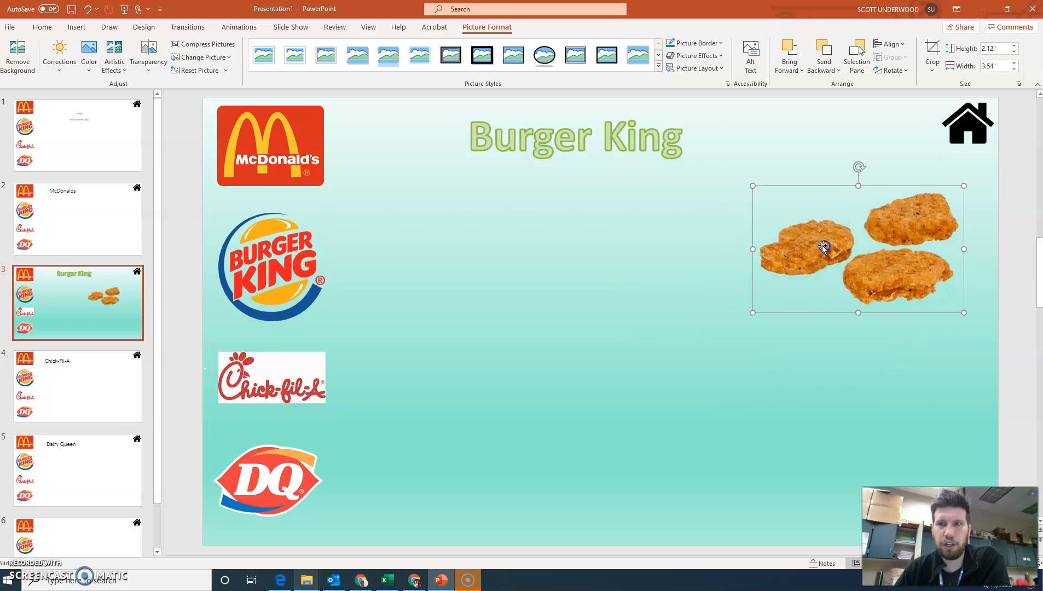
{"action": "left_click_drag", "start_coordinate": [749, 193], "coordinate": [813, 275]}
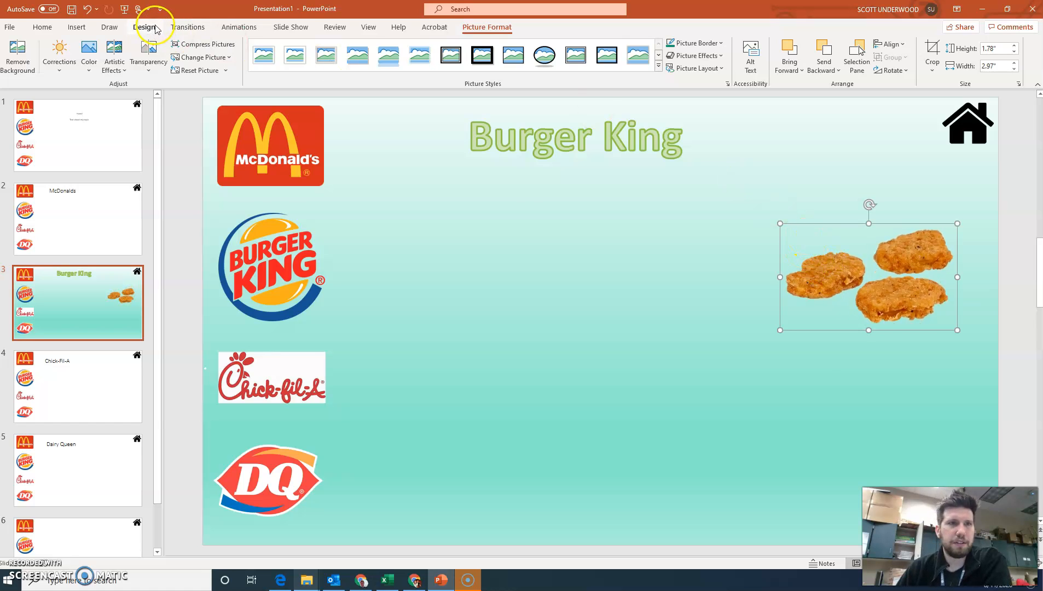
{"action": "mouse_move", "coordinate": [789, 276]}
{"action": "left_mouse_down"}
{"action": "mouse_move", "coordinate": [710, 360]}
{"action": "mouse_move", "coordinate": [750, 349]}
{"action": "mouse_move", "coordinate": [791, 287]}
{"action": "left_mouse_up"}
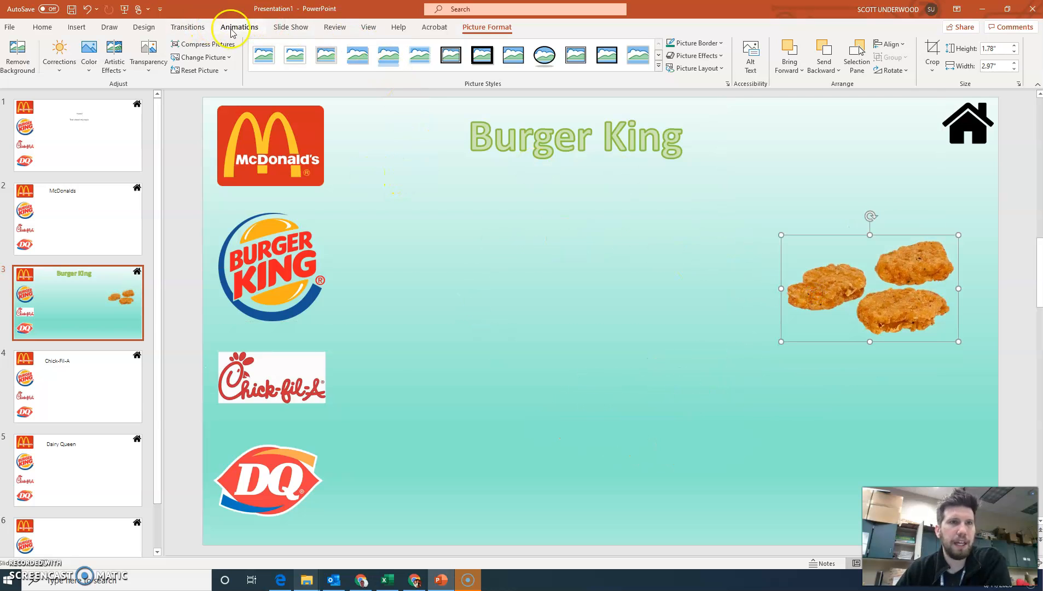
Add a text box beneath the title reading "Chicken nuggets have 800 calories. I give it a rating of 2 out of 5 stars."
{"action": "left_click", "coordinate": [77, 27]}
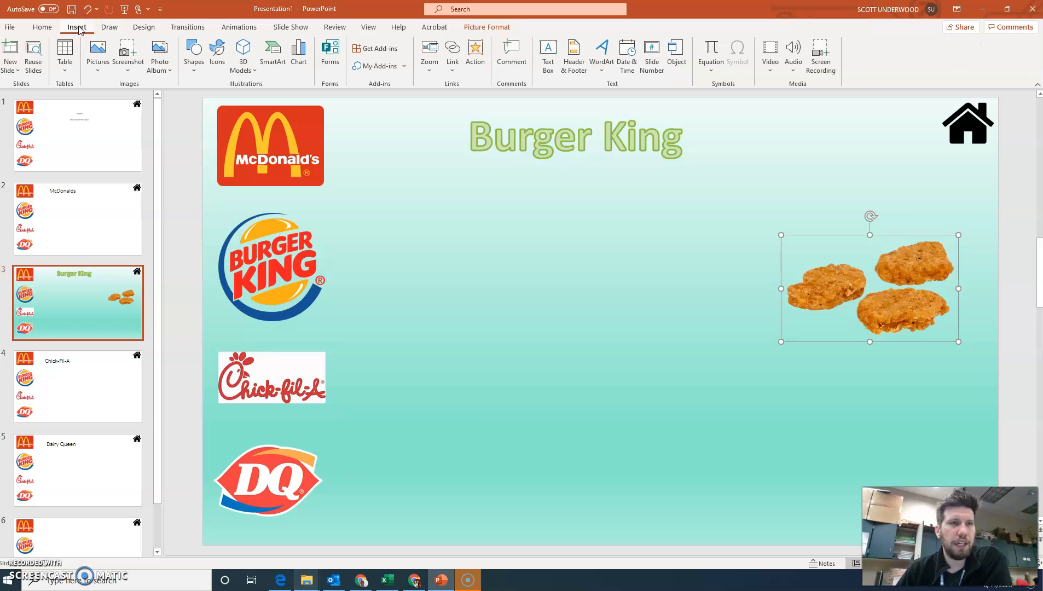
{"action": "left_click", "coordinate": [548, 64]}
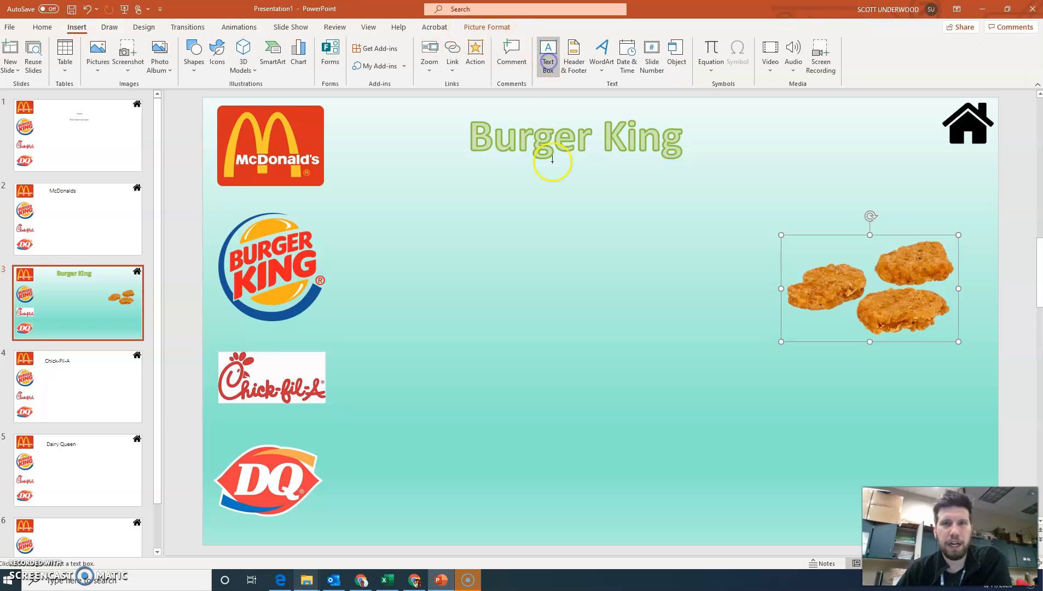
{"action": "left_click_drag", "start_coordinate": [453, 232], "coordinate": [731, 348]}
{"action": "left_click", "coordinate": [588, 266]}
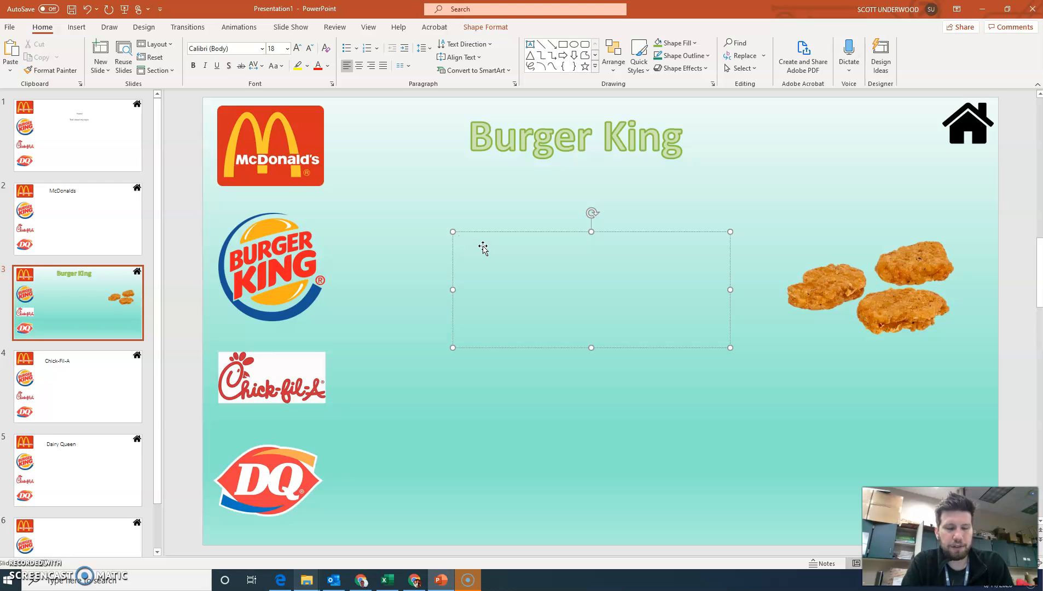
{"action": "type", "text": "Ch"}
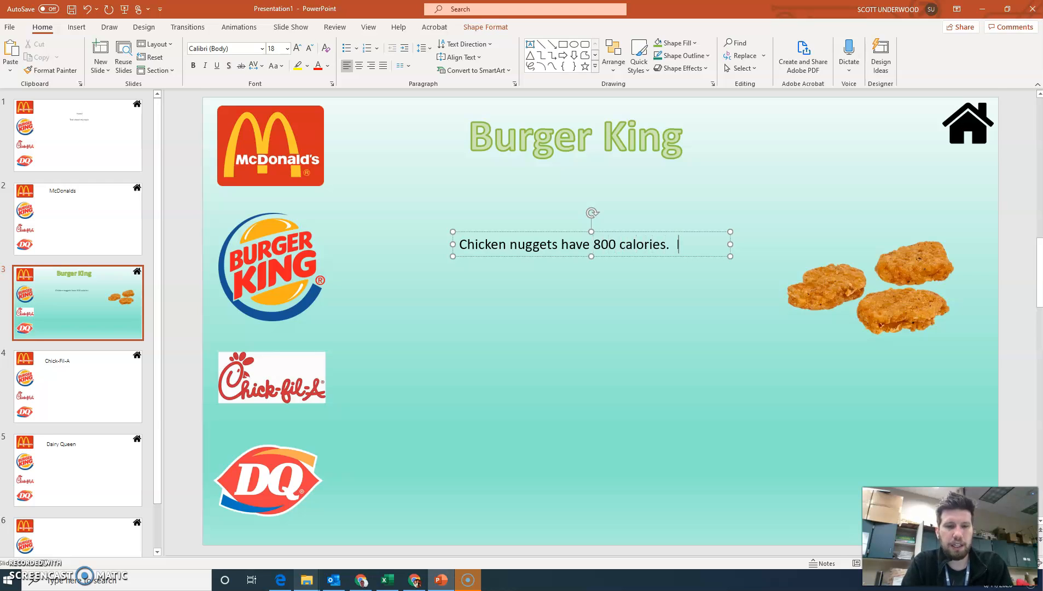
{"action": "type", "text": "a rating of 2 out of 5 stars."}
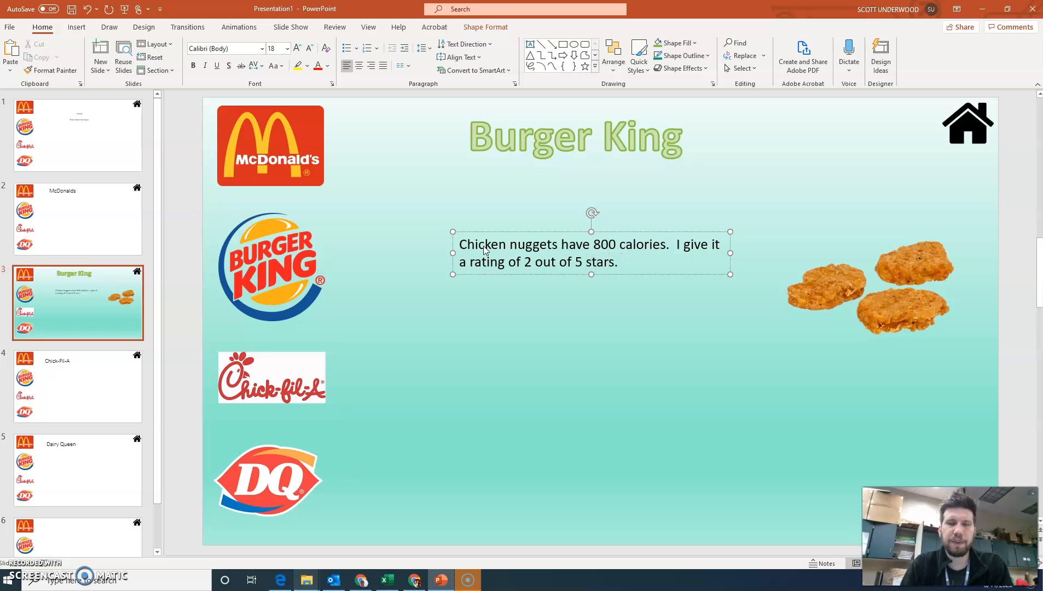
Move the nuggets text box and the nuggets picture slightly up and to the left
{"action": "left_click_drag", "start_coordinate": [704, 230], "coordinate": [689, 223]}
{"action": "left_click", "coordinate": [815, 270]}
{"action": "left_click_drag", "start_coordinate": [815, 270], "coordinate": [819, 253]}
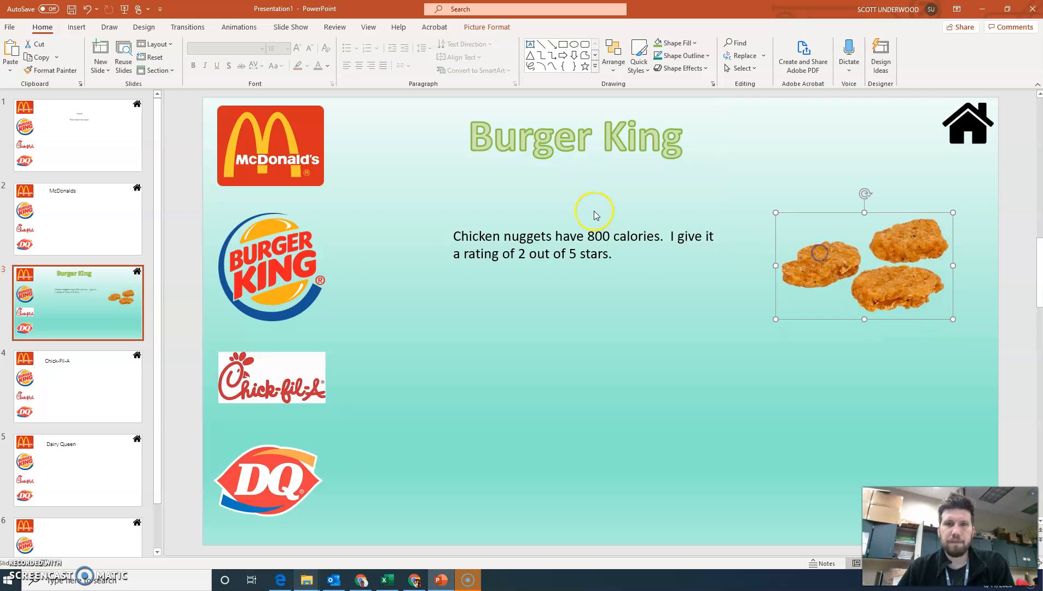
{"action": "left_click", "coordinate": [595, 224]}
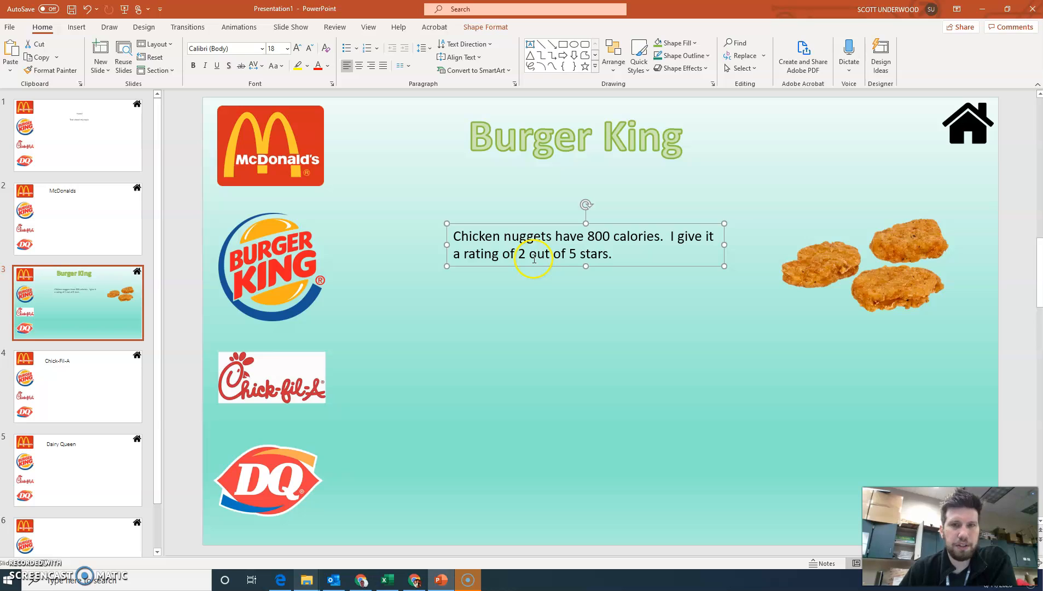
Insert the Burger_King_Hamburger_packaging picture from the powerpoint files folder, scaled to about 3.23" by 4.04" and placed below the text
{"action": "mouse_move", "coordinate": [311, 579]}
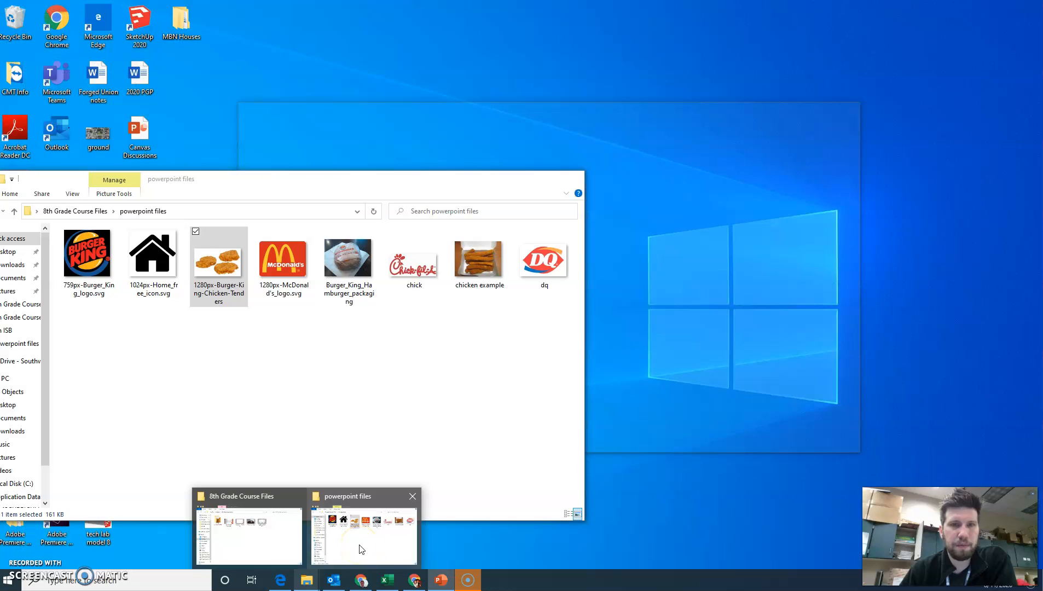
{"action": "left_click", "coordinate": [362, 549]}
{"action": "left_click", "coordinate": [350, 266]}
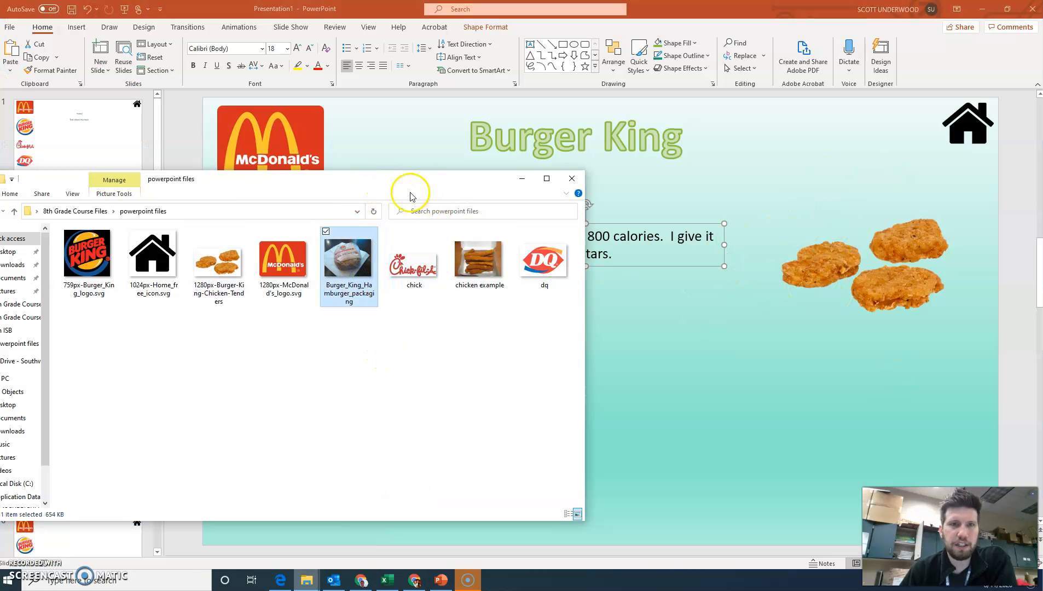
{"action": "left_click_drag", "start_coordinate": [415, 186], "coordinate": [369, 182]}
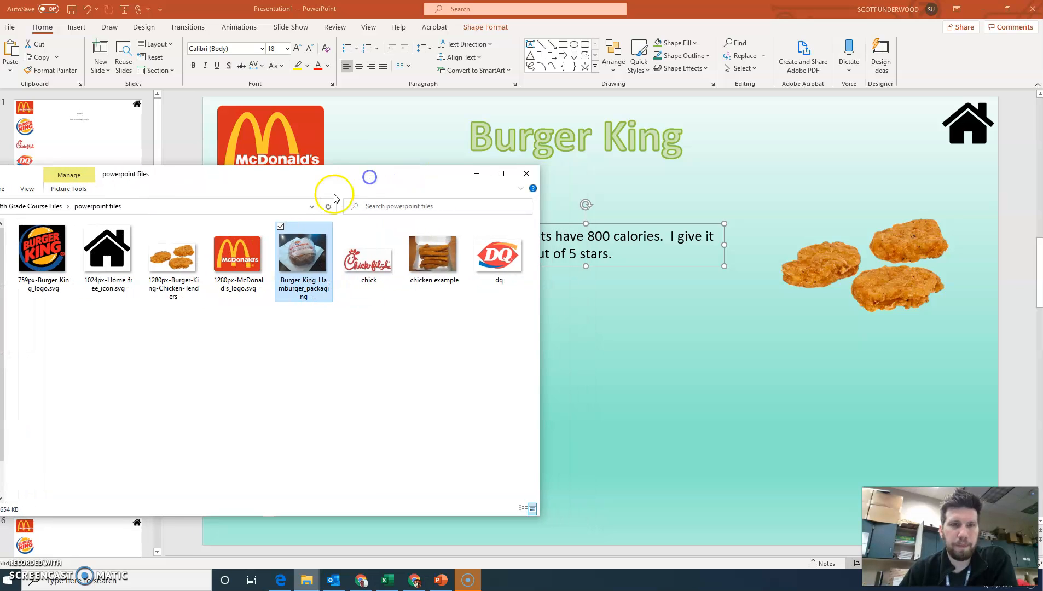
{"action": "left_click_drag", "start_coordinate": [304, 257], "coordinate": [586, 408]}
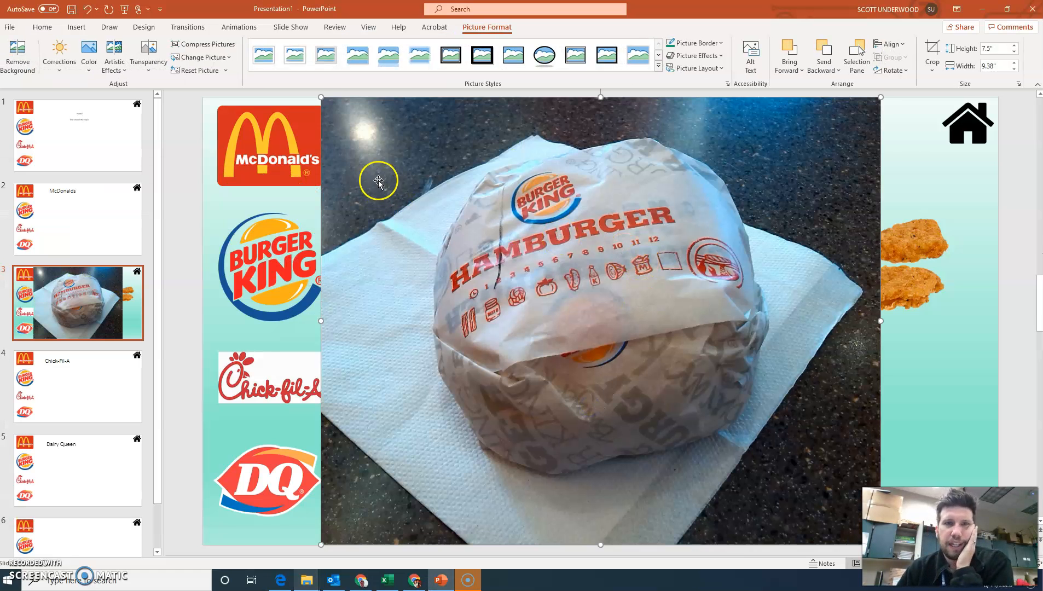
{"action": "left_click_drag", "start_coordinate": [324, 101], "coordinate": [641, 354]}
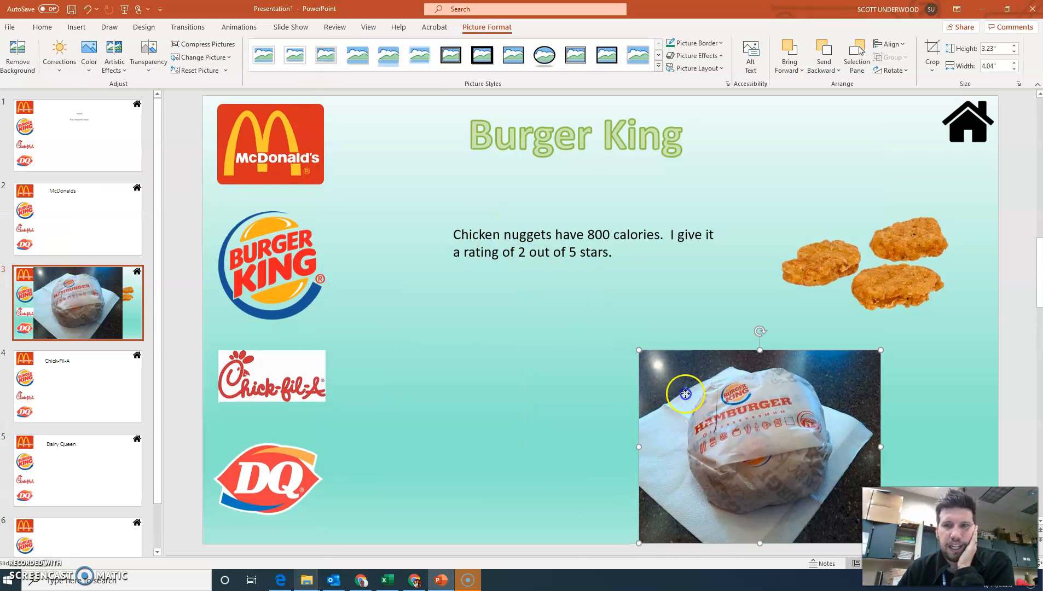
{"action": "left_click_drag", "start_coordinate": [698, 409], "coordinate": [568, 339]}
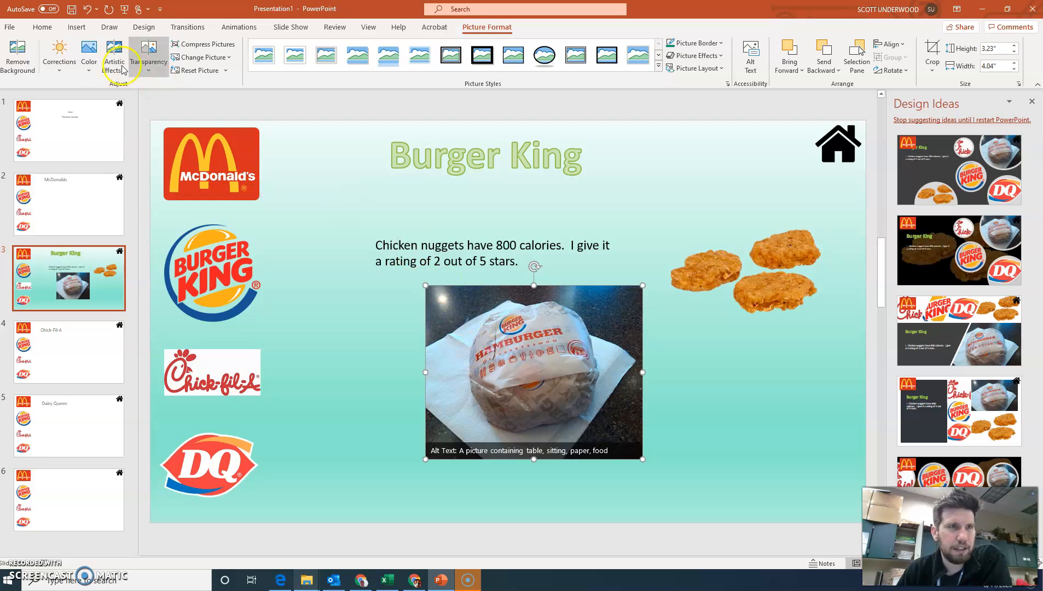
Try to isolate the wrapped hamburger from its background by marking areas to keep and remove, and delete the picture
{"action": "left_click", "coordinate": [13, 58]}
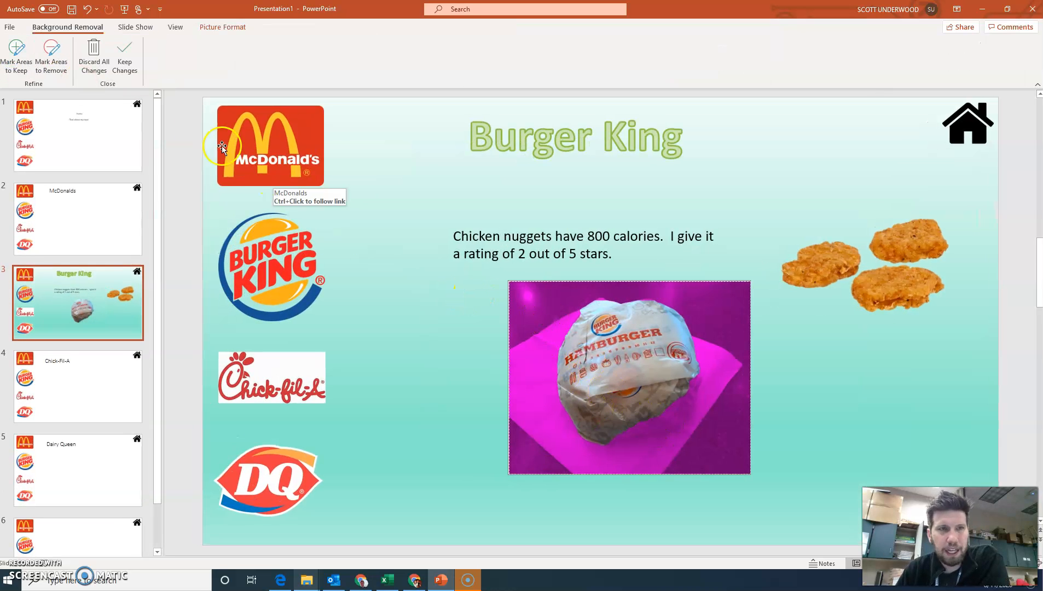
{"action": "left_click", "coordinate": [17, 52]}
{"action": "mouse_move", "coordinate": [639, 429]}
{"action": "left_mouse_down"}
{"action": "mouse_move", "coordinate": [663, 425]}
{"action": "mouse_move", "coordinate": [690, 398]}
{"action": "left_mouse_up"}
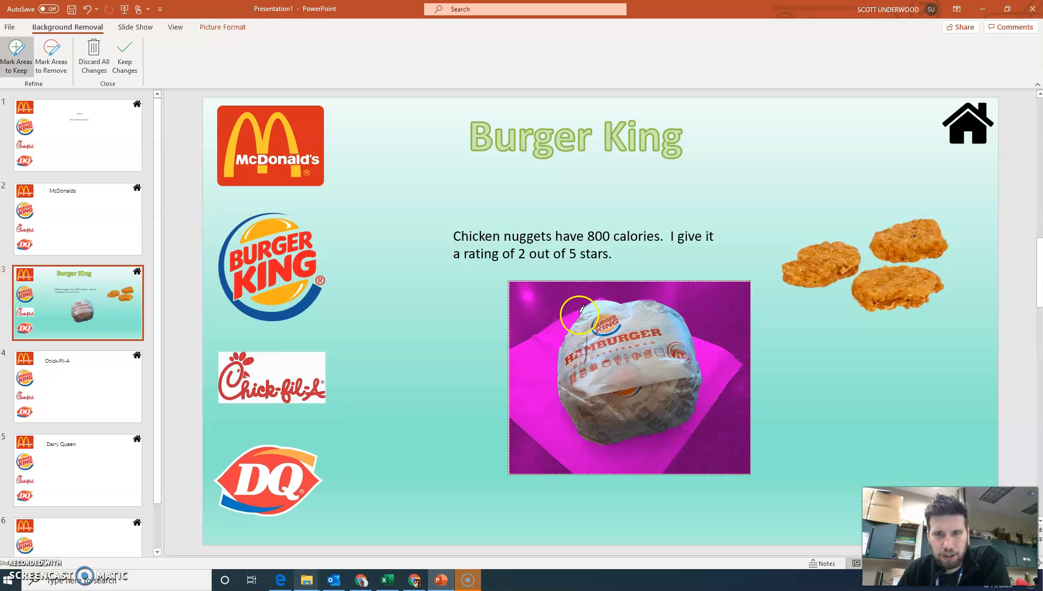
{"action": "left_click", "coordinate": [52, 54]}
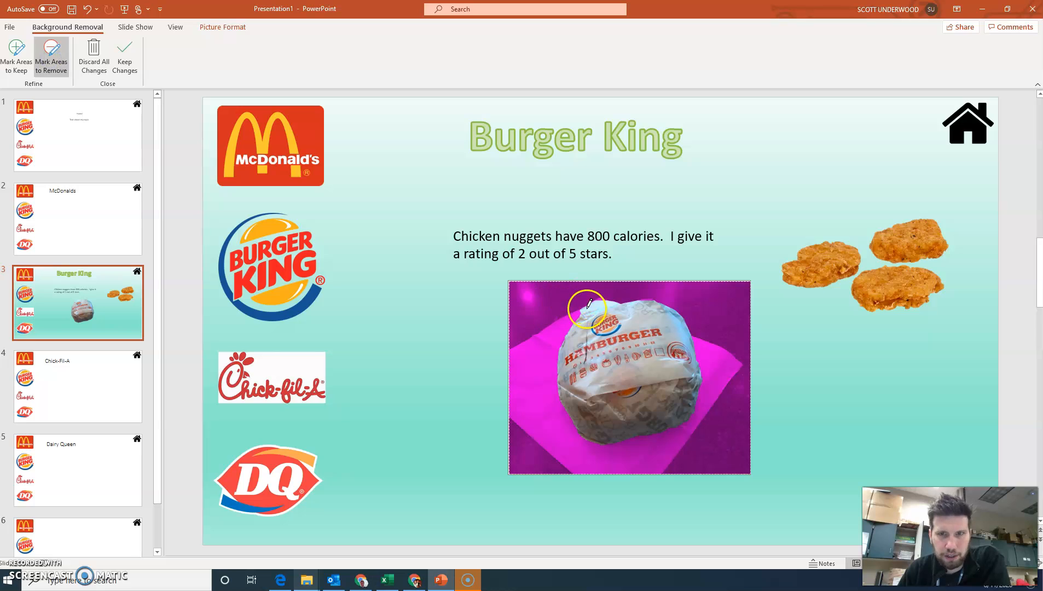
{"action": "left_click_drag", "start_coordinate": [611, 300], "coordinate": [614, 299]}
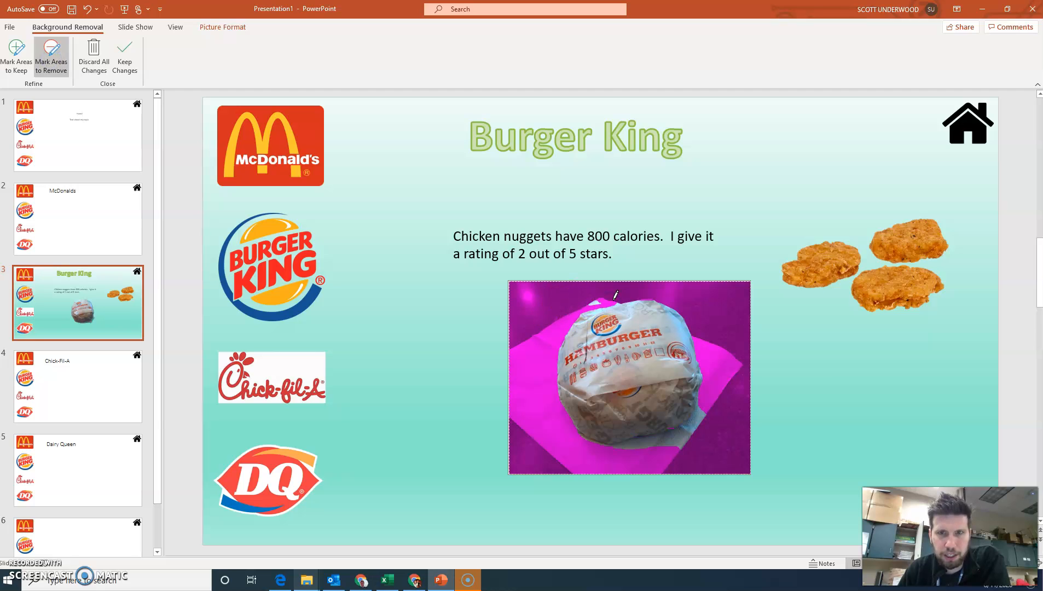
{"action": "left_click", "coordinate": [17, 55]}
{"action": "left_click_drag", "start_coordinate": [663, 443], "coordinate": [693, 427]}
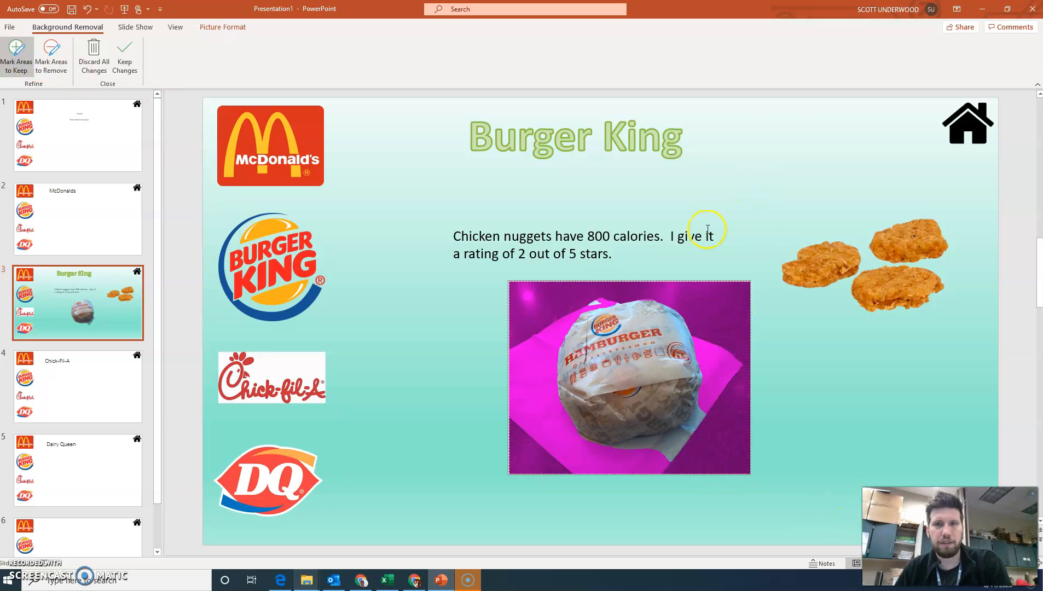
{"action": "left_click", "coordinate": [125, 60]}
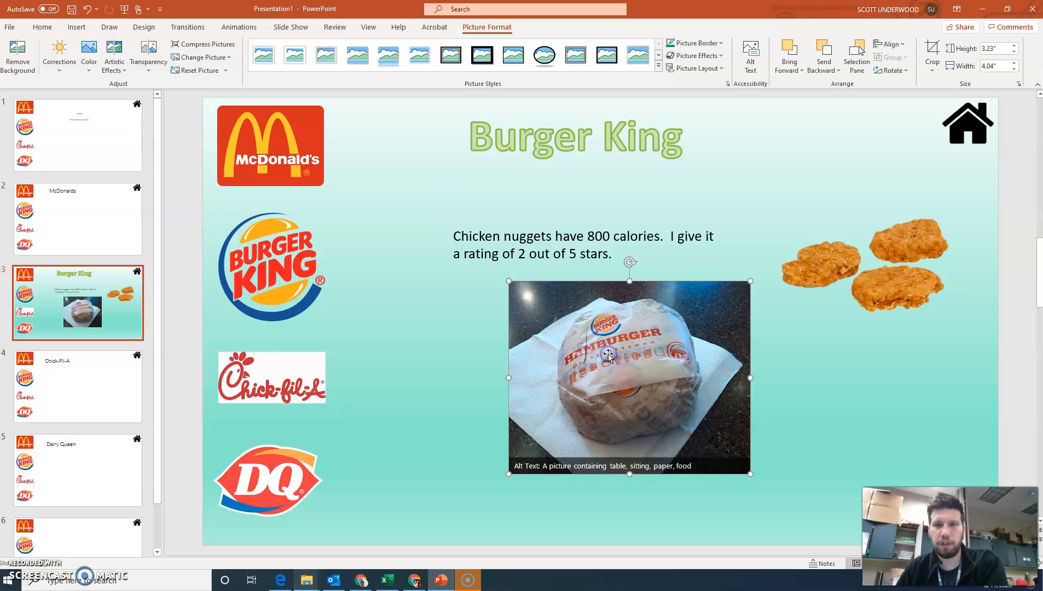
{"action": "key", "text": "Delete"}
Switch to Chrome and open the remove.bg website in a new tab
{"action": "left_click", "coordinate": [982, 9]}
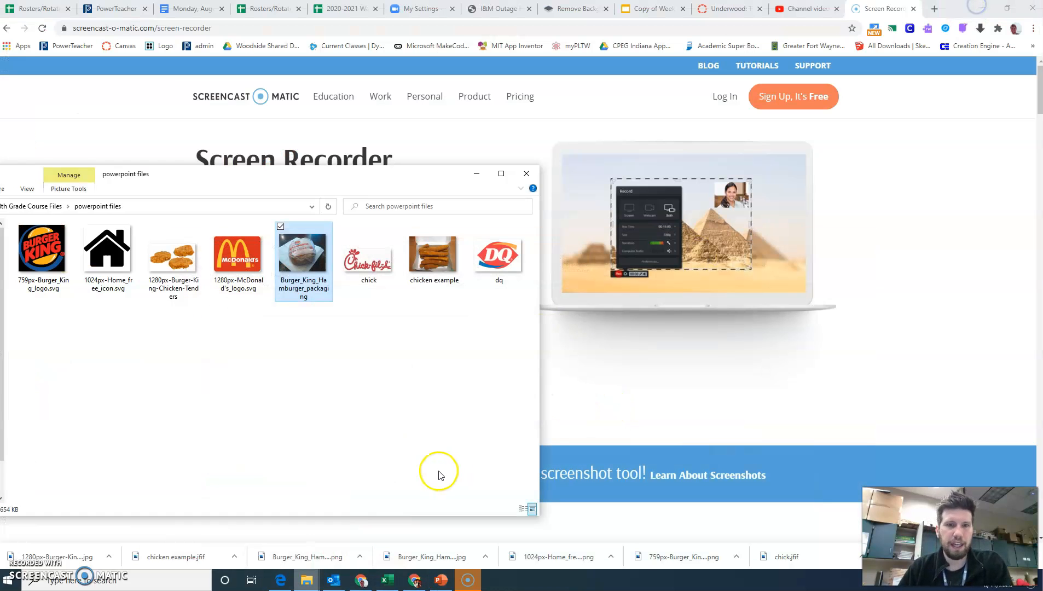
{"action": "left_click", "coordinate": [483, 167]}
{"action": "left_click", "coordinate": [934, 9]}
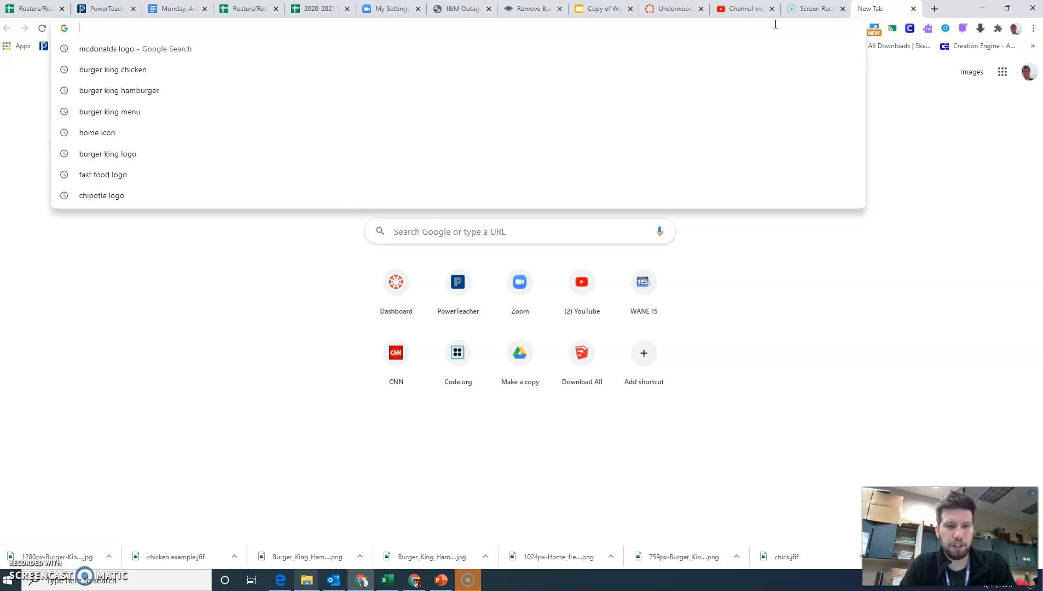
{"action": "type", "text": "remove.bg"}
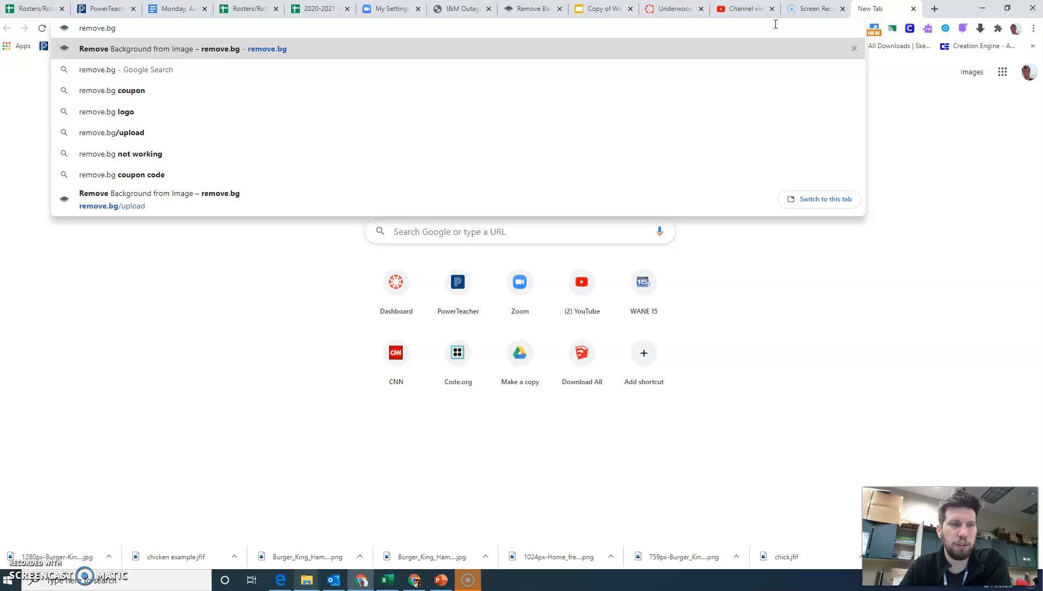
{"action": "key", "text": "Return"}
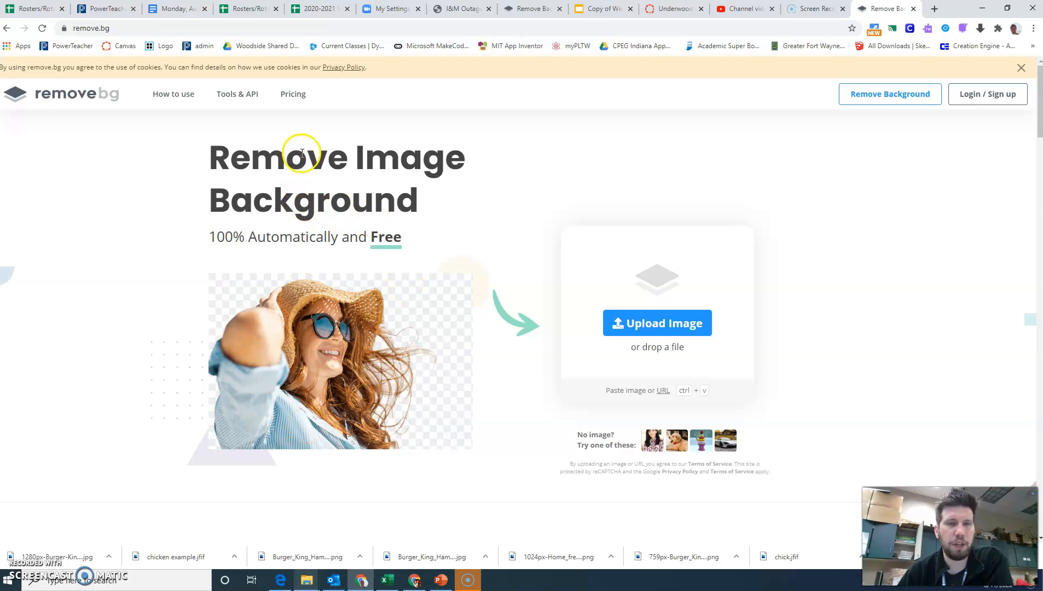
Upload the Burger_King_Hamburger_packaging image from the powerpoint files folder for automatic background removal
{"action": "left_click", "coordinate": [671, 327]}
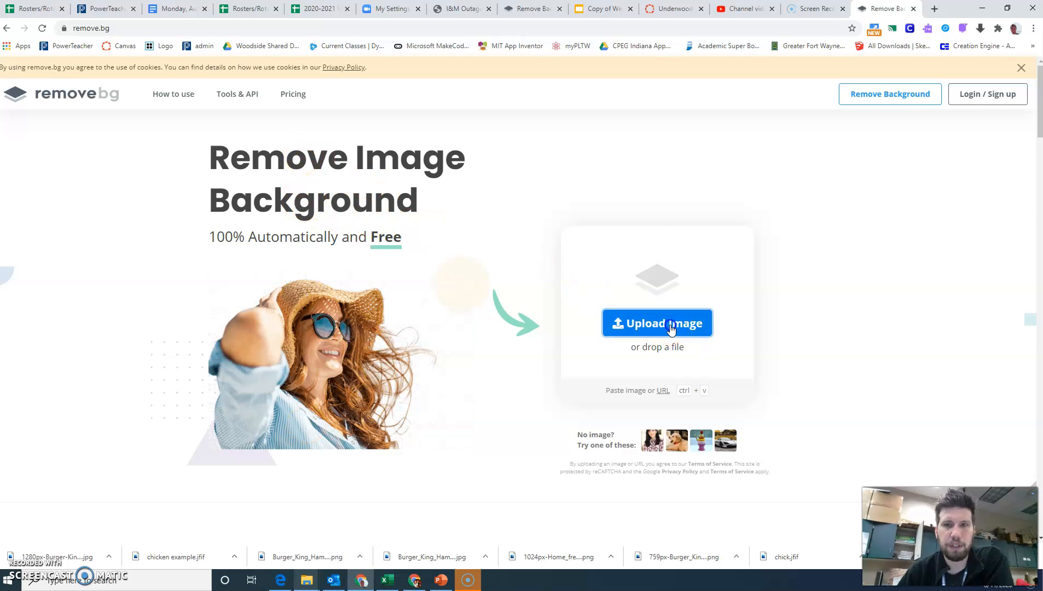
{"action": "left_click", "coordinate": [135, 83]}
{"action": "double_click", "coordinate": [135, 82]}
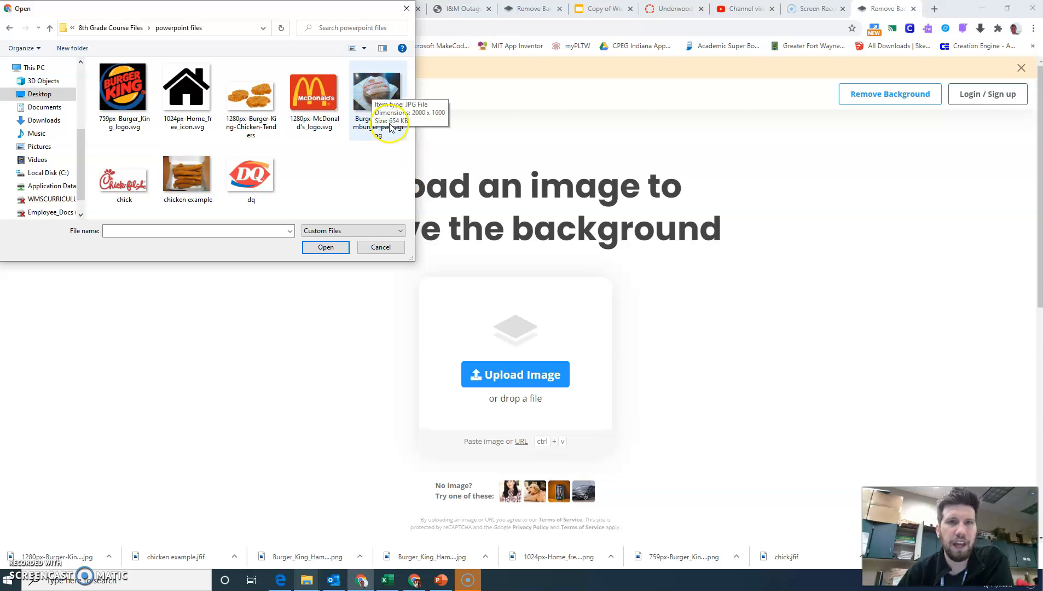
{"action": "left_click", "coordinate": [378, 105]}
{"action": "double_click", "coordinate": [371, 100]}
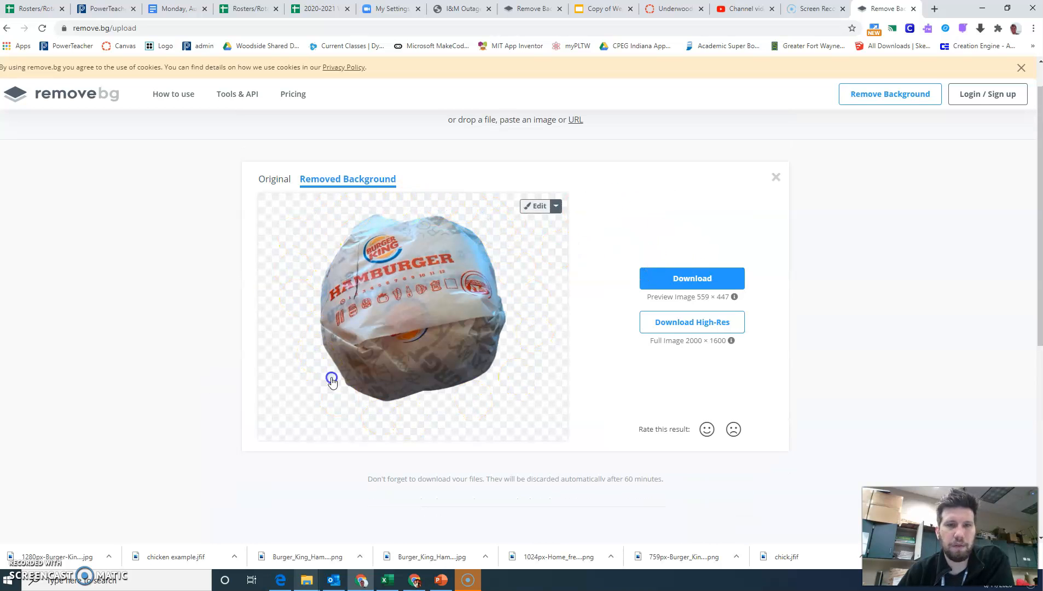
Download the background-free hamburger image from remove.bg and add it to the Burger King slide in PowerPoint
{"action": "left_click", "coordinate": [656, 277]}
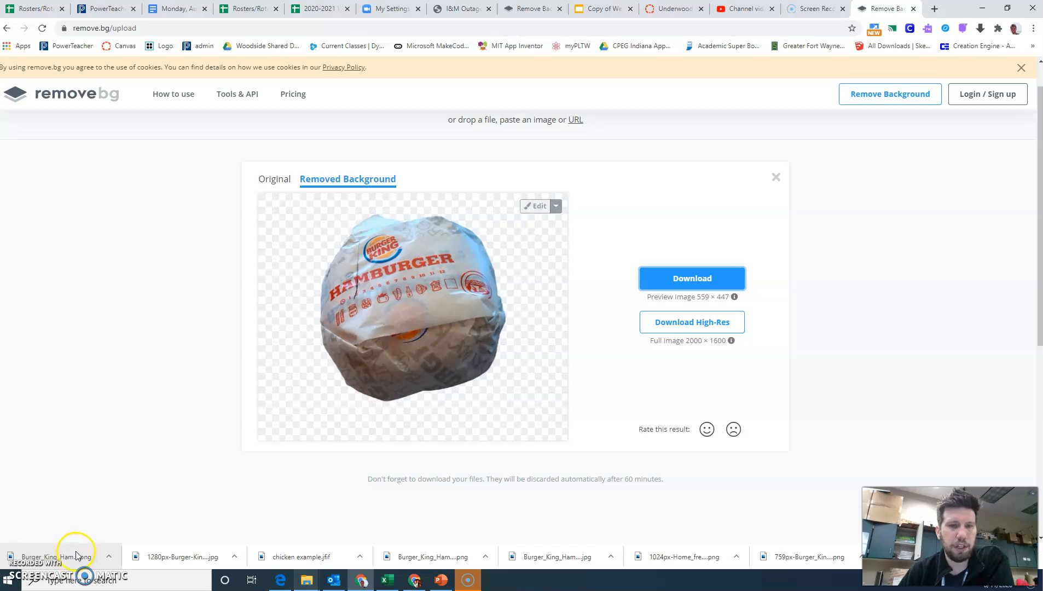
{"action": "left_click_drag", "start_coordinate": [64, 557], "coordinate": [496, 435]}
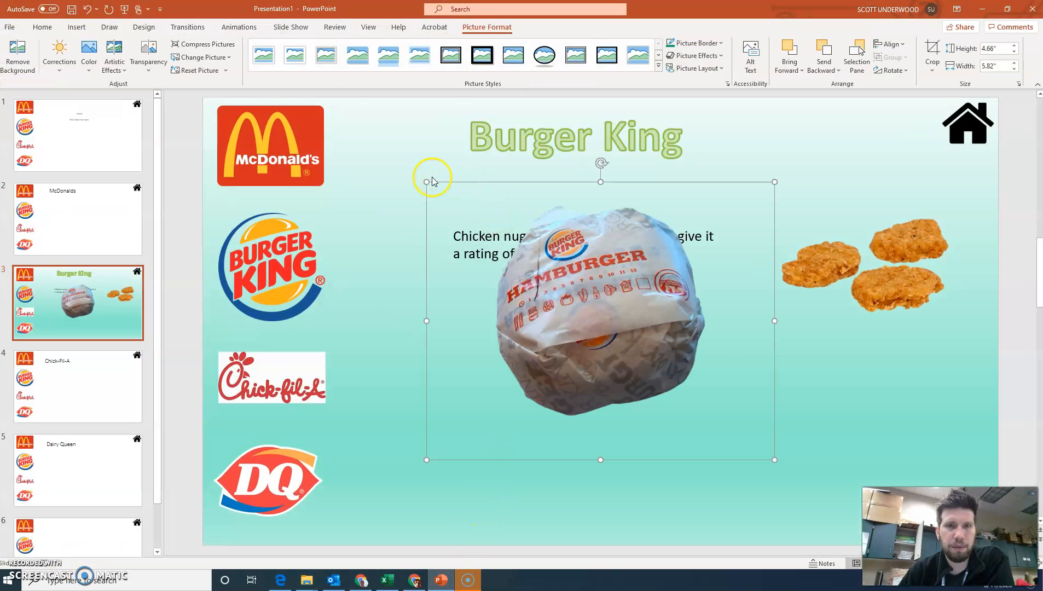
Scale the hamburger picture to about 2.5" by 3.12" and place it below the chicken nuggets picture
{"action": "left_click_drag", "start_coordinate": [430, 184], "coordinate": [546, 242]}
{"action": "left_click_drag", "start_coordinate": [552, 319], "coordinate": [560, 371]}
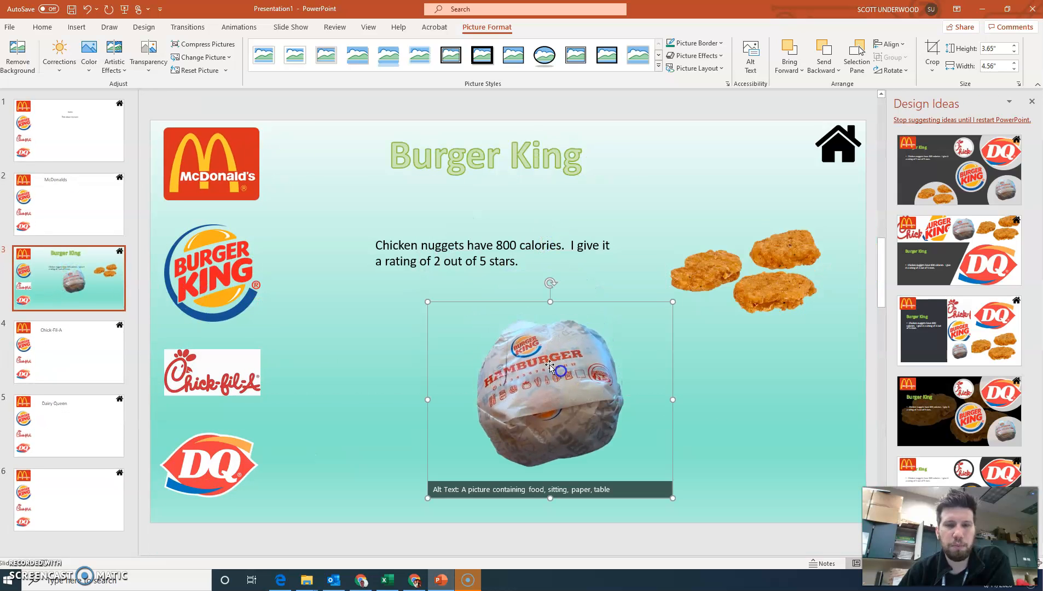
{"action": "left_click_drag", "start_coordinate": [426, 301], "coordinate": [489, 344]}
{"action": "left_click_drag", "start_coordinate": [572, 411], "coordinate": [462, 408]}
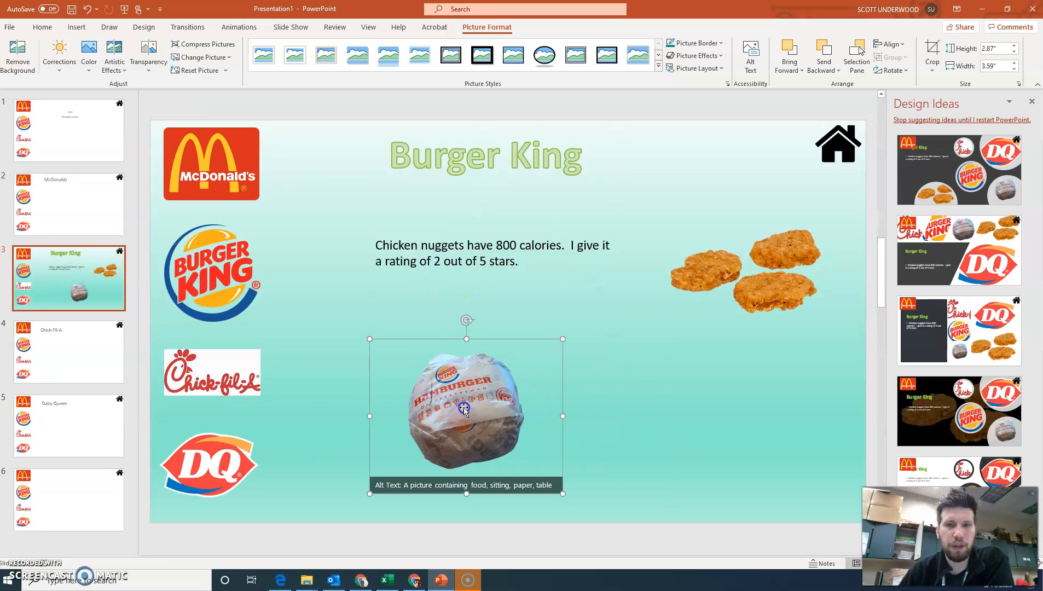
{"action": "left_click", "coordinate": [1032, 102]}
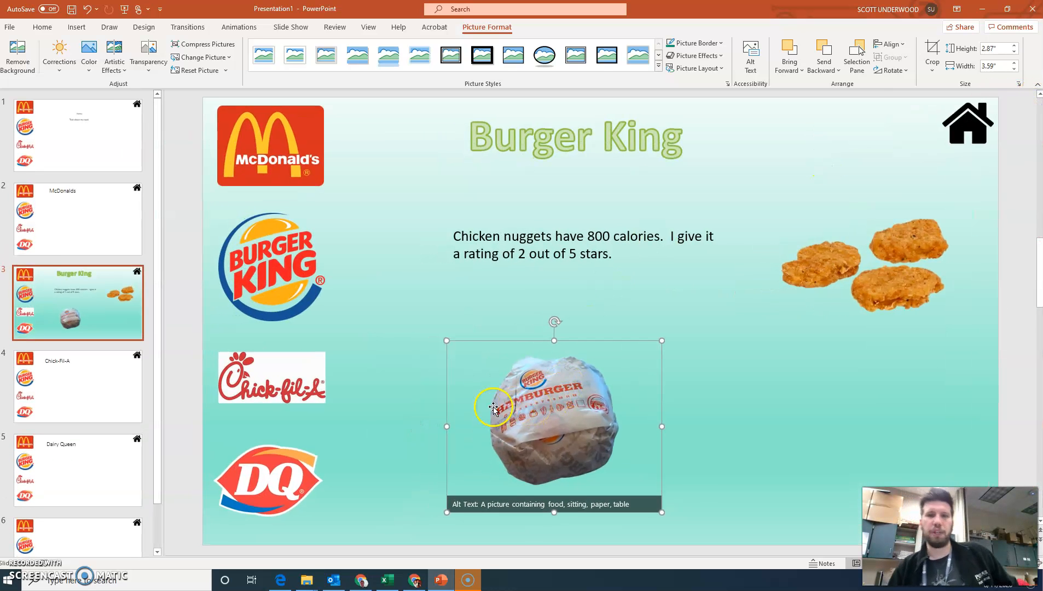
{"action": "left_click_drag", "start_coordinate": [446, 340], "coordinate": [475, 363]}
{"action": "left_click_drag", "start_coordinate": [534, 410], "coordinate": [845, 399]}
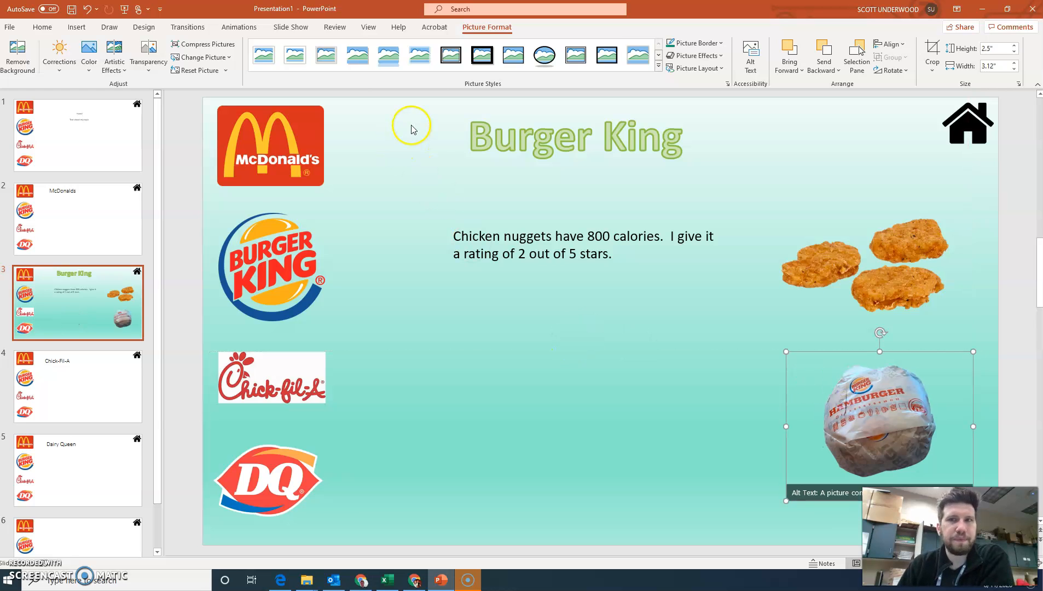
Add a text box reading "Hamburgers have 1100 calories. I give it a 4.5 out of 5.", left-aligned below the chicken nuggets text
{"action": "left_click", "coordinate": [76, 27]}
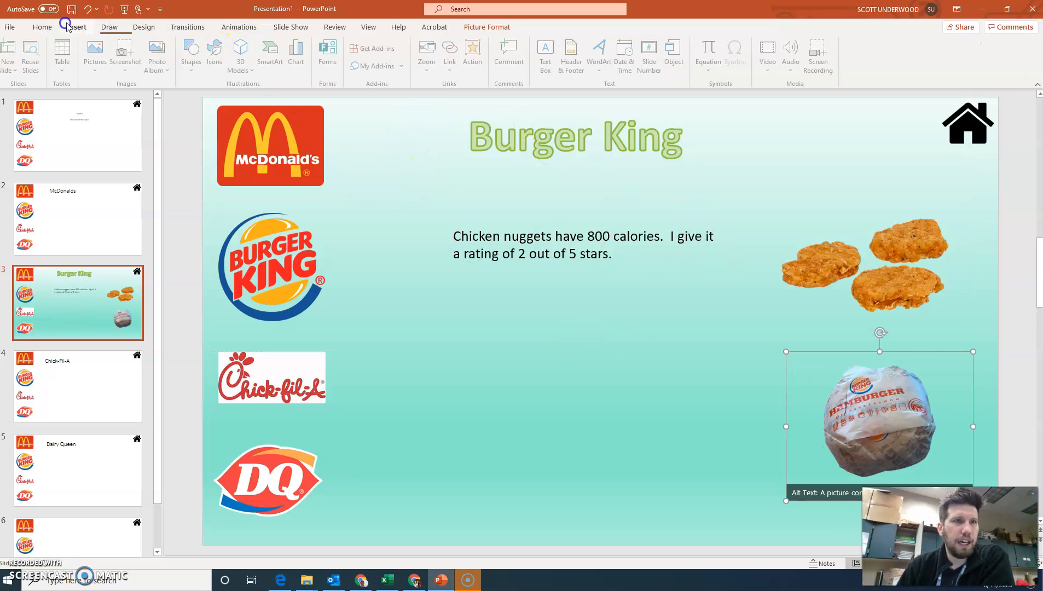
{"action": "left_click", "coordinate": [546, 61]}
{"action": "mouse_move", "coordinate": [464, 357]}
{"action": "left_mouse_down"}
{"action": "mouse_move", "coordinate": [624, 456]}
{"action": "mouse_move", "coordinate": [710, 488]}
{"action": "left_mouse_up"}
{"action": "type", "text": "Hamburgers have 110"}
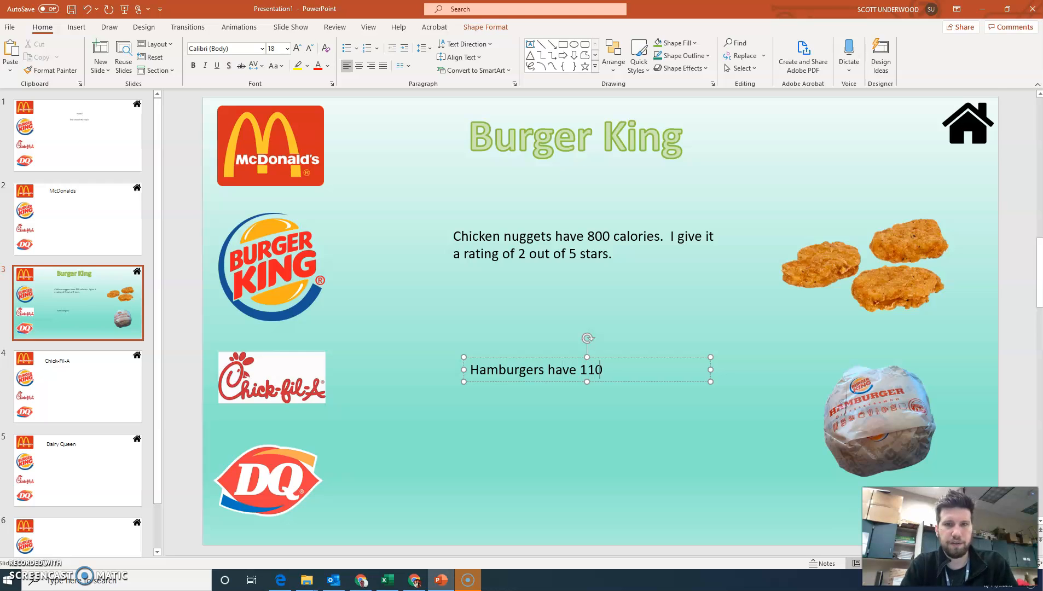
{"action": "type", "text": "give it a 4.5 out of 5."}
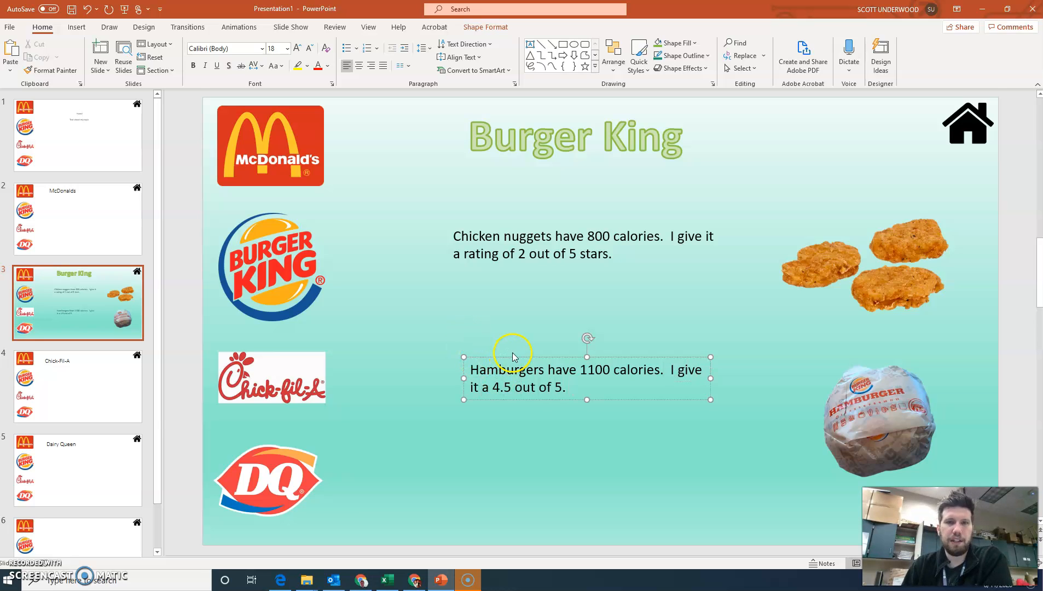
{"action": "mouse_move", "coordinate": [513, 356]}
{"action": "left_mouse_down"}
{"action": "mouse_move", "coordinate": [489, 363]}
{"action": "mouse_move", "coordinate": [496, 367]}
{"action": "left_mouse_up"}
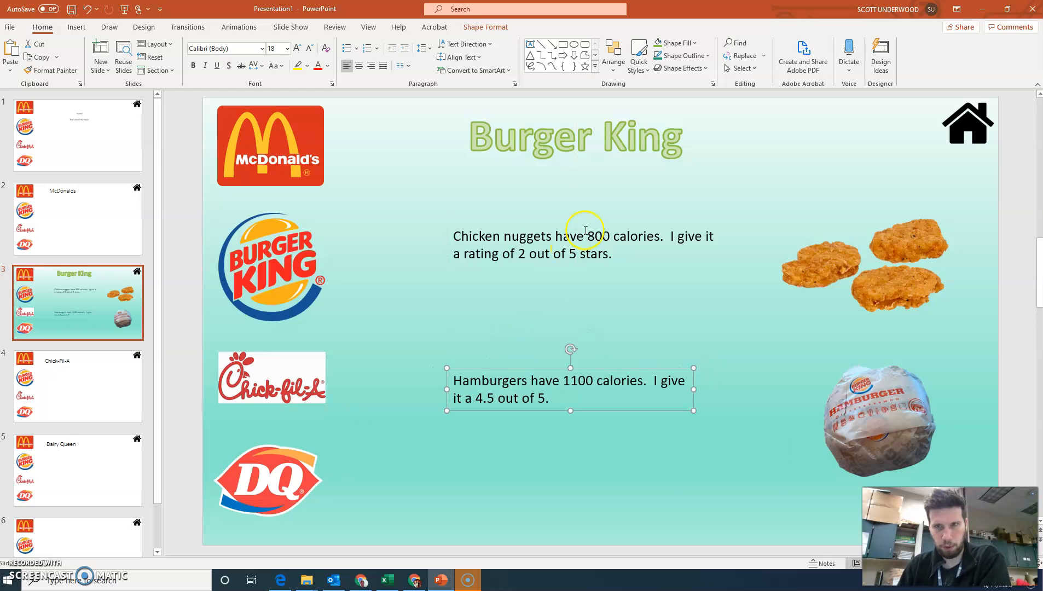
Close the Selection pane
{"action": "left_click", "coordinate": [563, 234]}
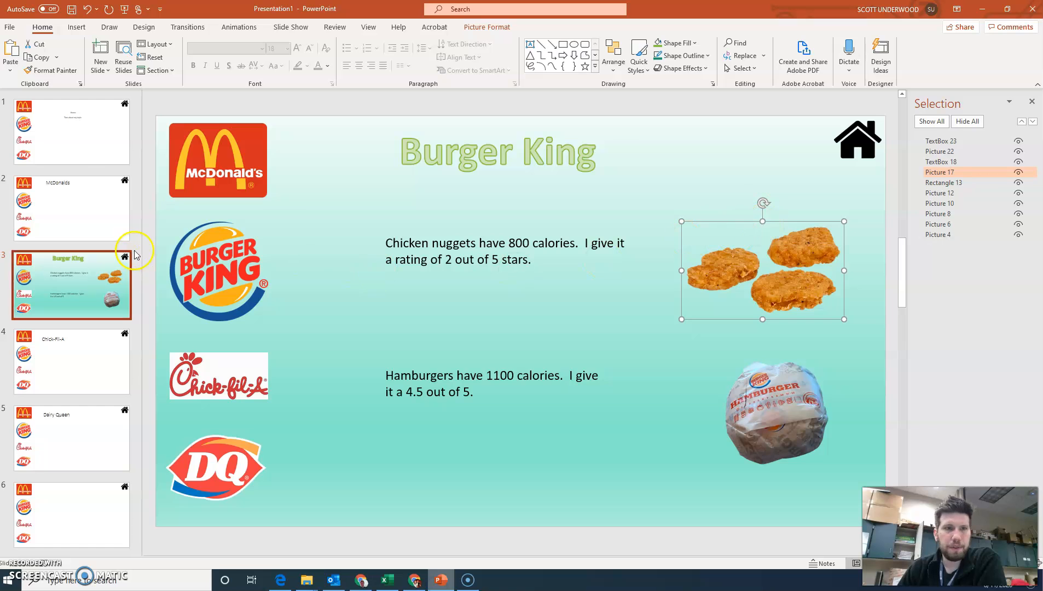
{"action": "left_click", "coordinate": [1032, 102]}
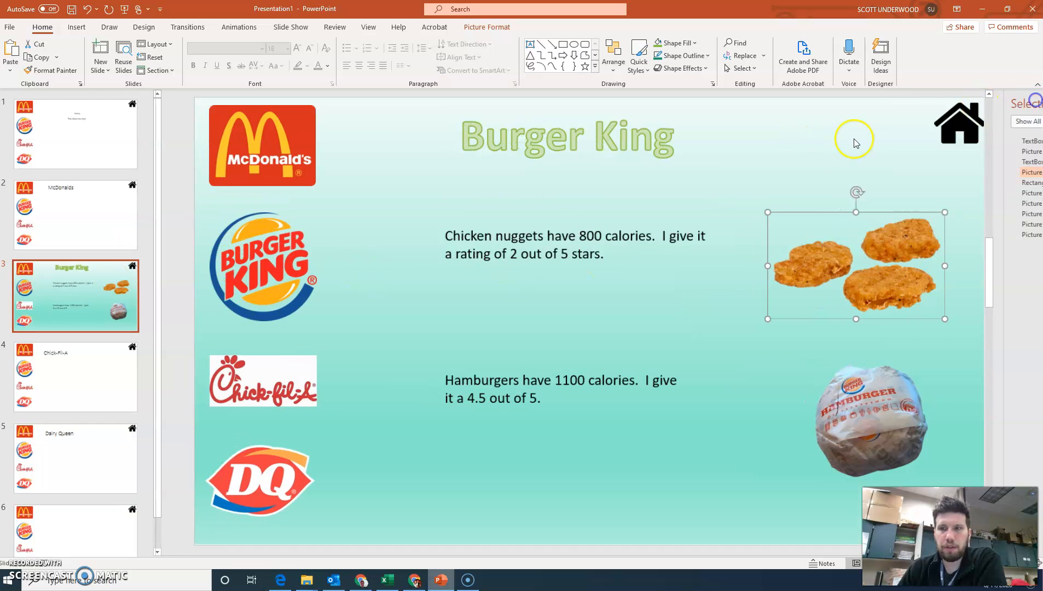
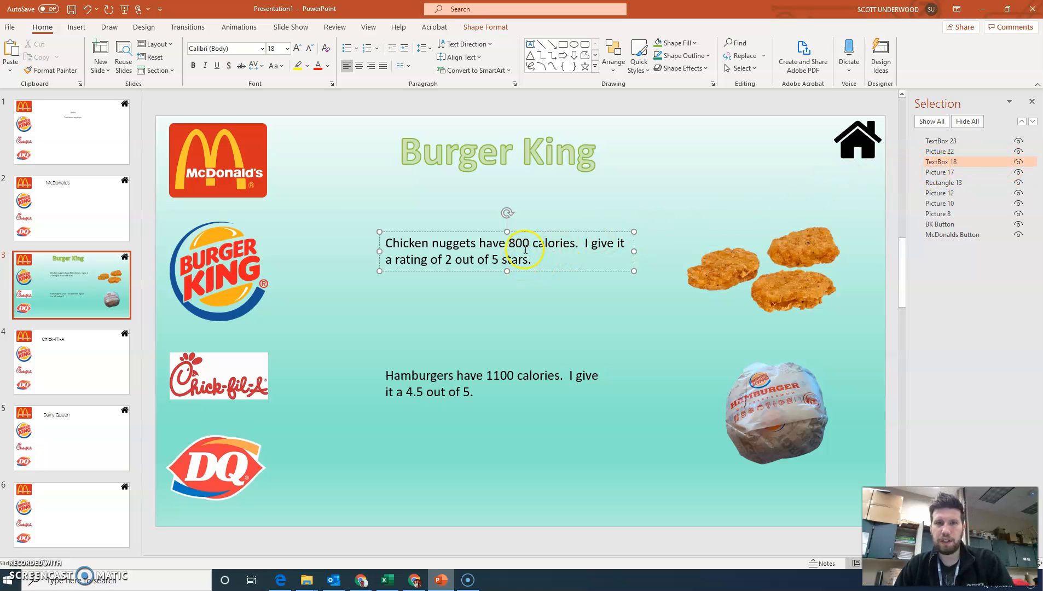
Rename the chicken nuggets text box as "Chicken Nugget Text" in the list of slide objects
{"action": "left_click", "coordinate": [940, 162]}
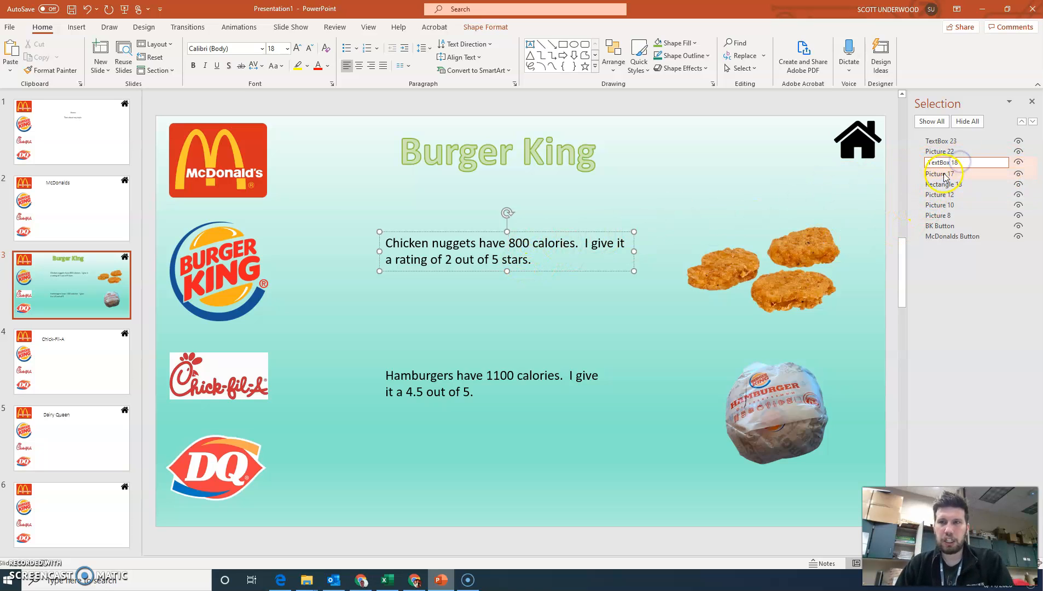
{"action": "key", "text": "ctrl+a"}
{"action": "type", "text": "Ch"}
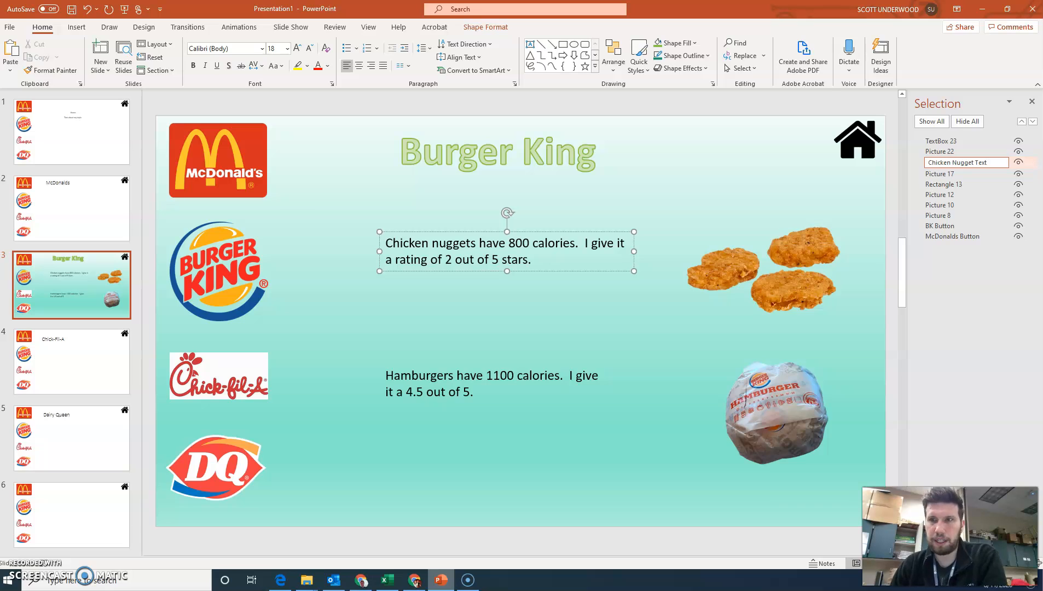
{"action": "type", "text": "icken Nugget Text"}
{"action": "left_click_drag", "start_coordinate": [994, 163], "coordinate": [940, 161]}
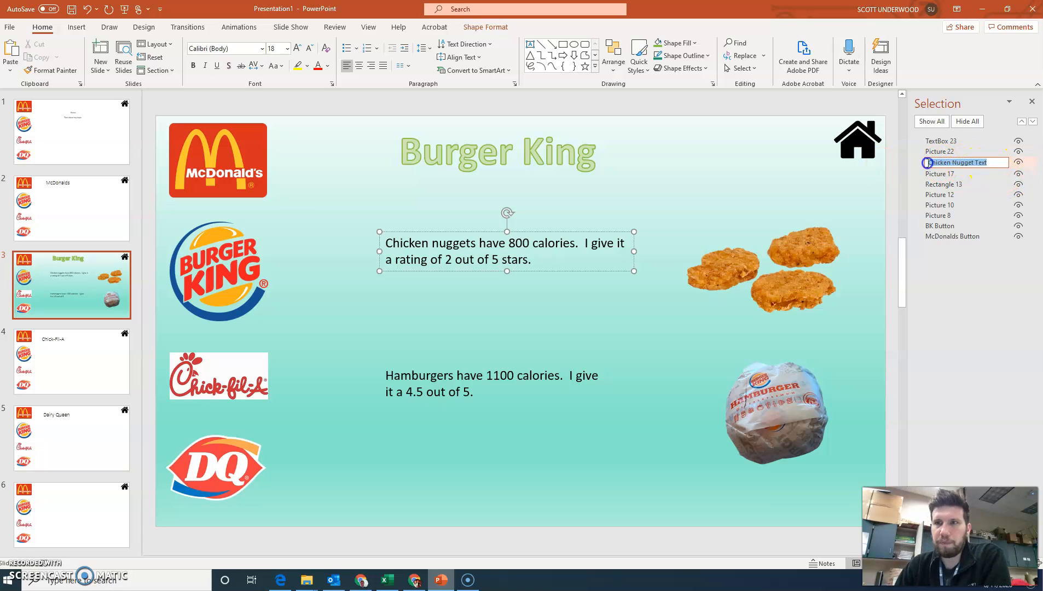
{"action": "left_click", "coordinate": [919, 165]}
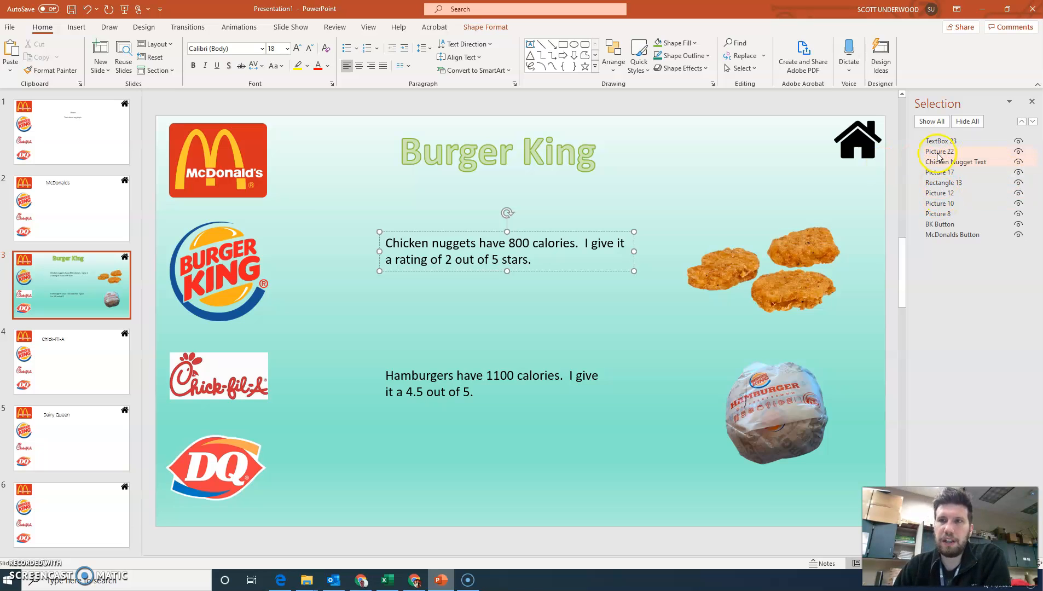
Rename the hamburger text box as "Burger Text Box"
{"action": "left_click", "coordinate": [535, 377]}
{"action": "left_click", "coordinate": [964, 140]}
{"action": "left_click_drag", "start_coordinate": [964, 140], "coordinate": [877, 137]}
{"action": "type", "text": "Burger"}
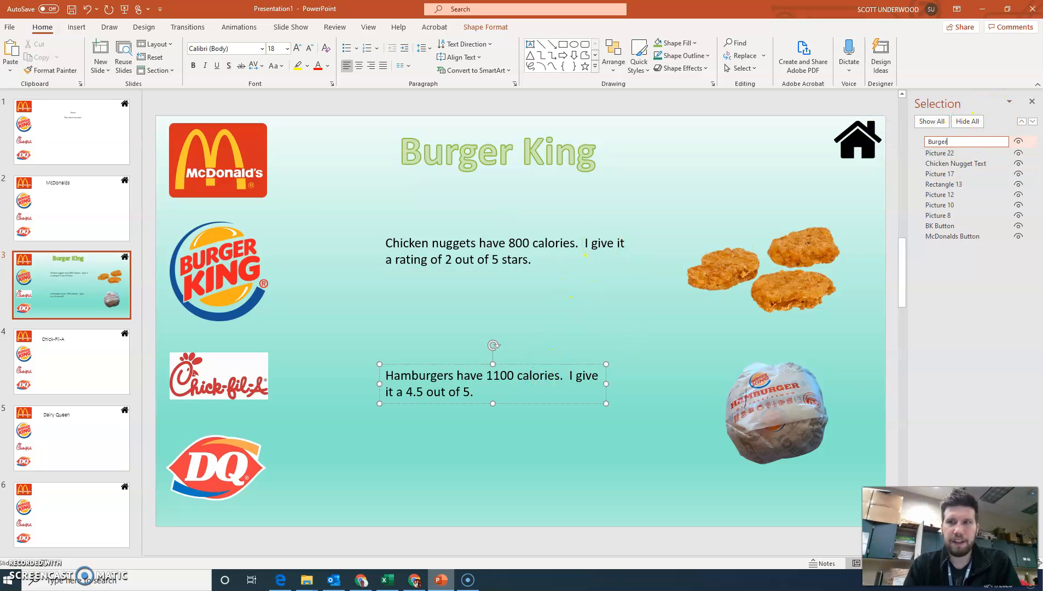
{"action": "key", "text": "Return"}
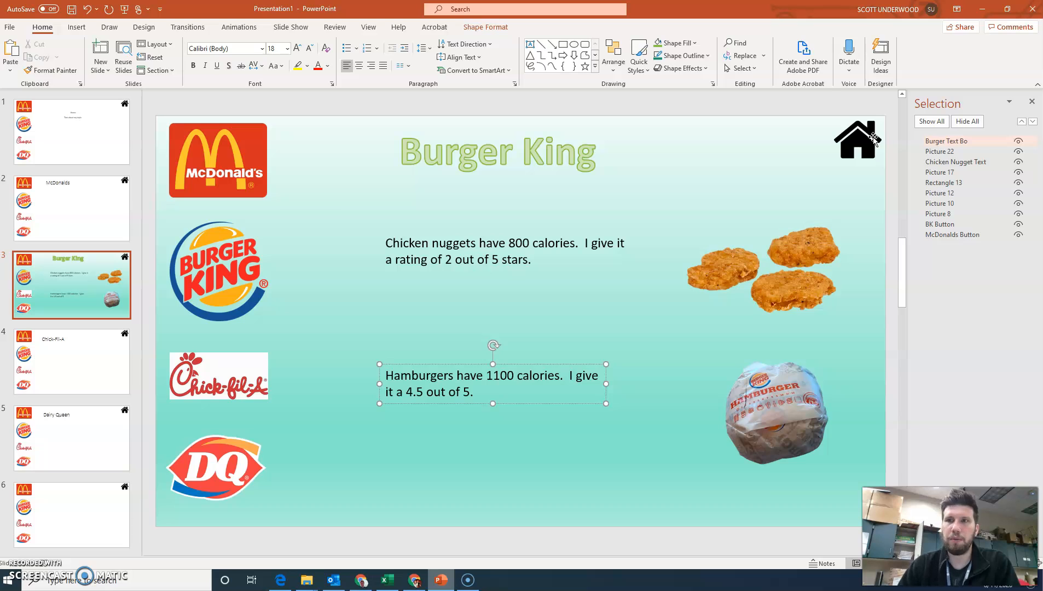
{"action": "left_click", "coordinate": [966, 141]}
{"action": "type", "text": "x"}
{"action": "key", "text": "Return"}
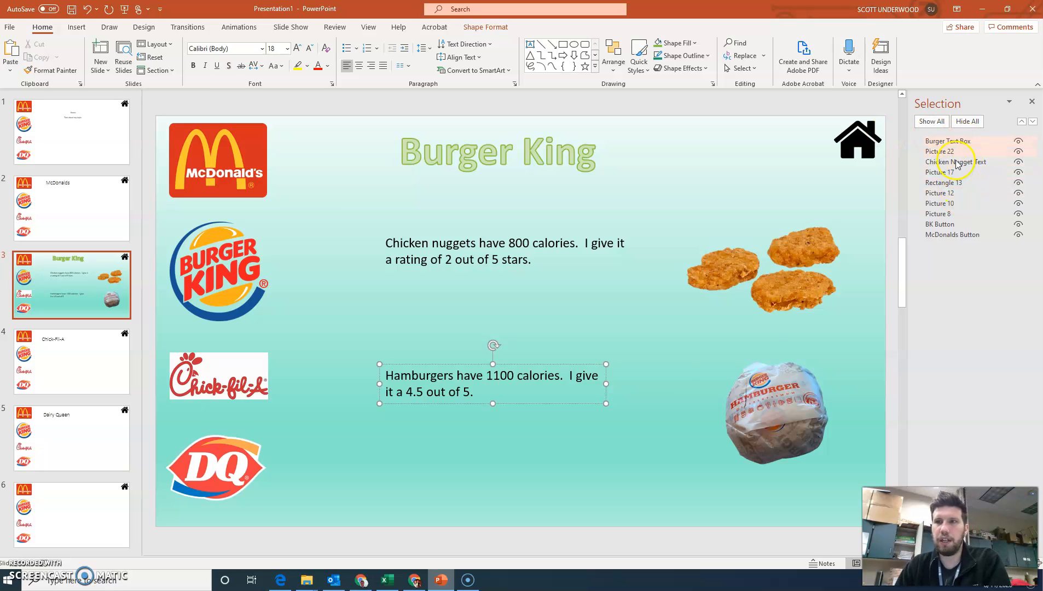
Rename the hamburger picture as "Burger Button"
{"action": "left_click", "coordinate": [955, 153]}
{"action": "left_click", "coordinate": [950, 155]}
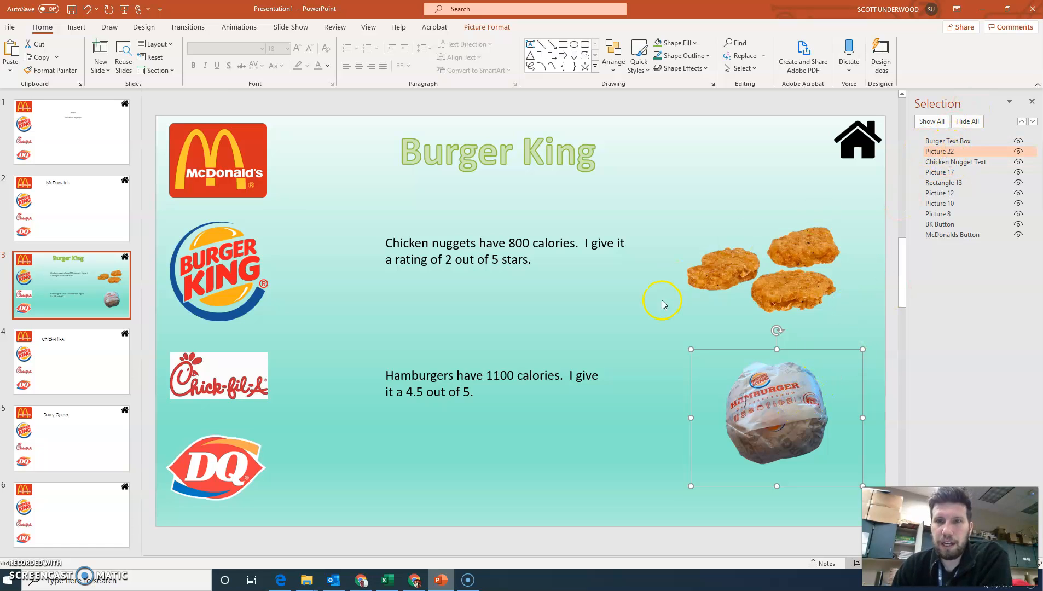
{"action": "left_click", "coordinate": [551, 364]}
{"action": "double_click", "coordinate": [950, 151]}
{"action": "type", "text": "Burger Butt"}
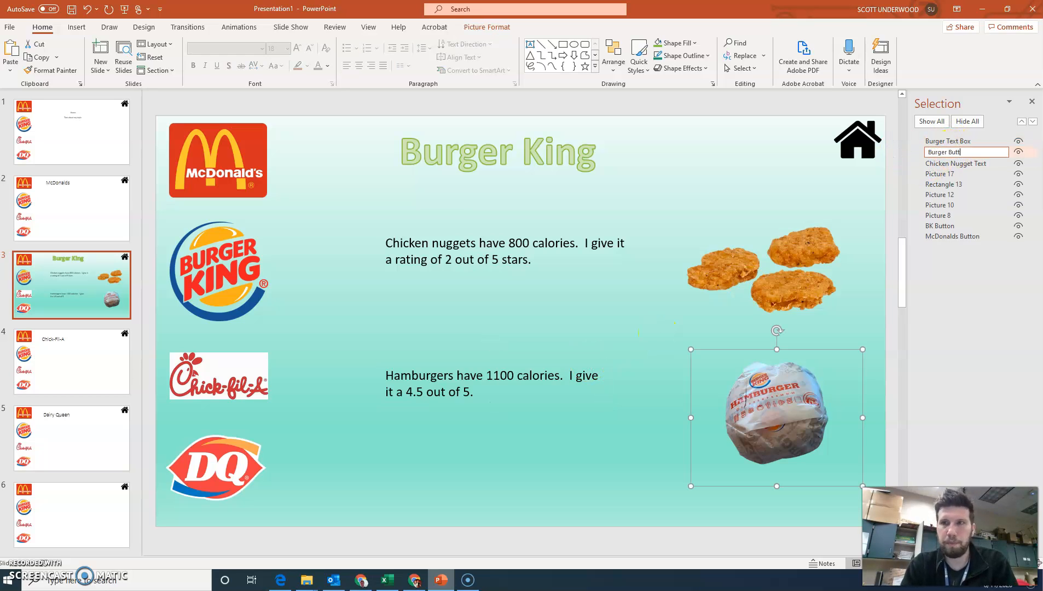
{"action": "type", "text": "on"}
{"action": "key", "text": "Return"}
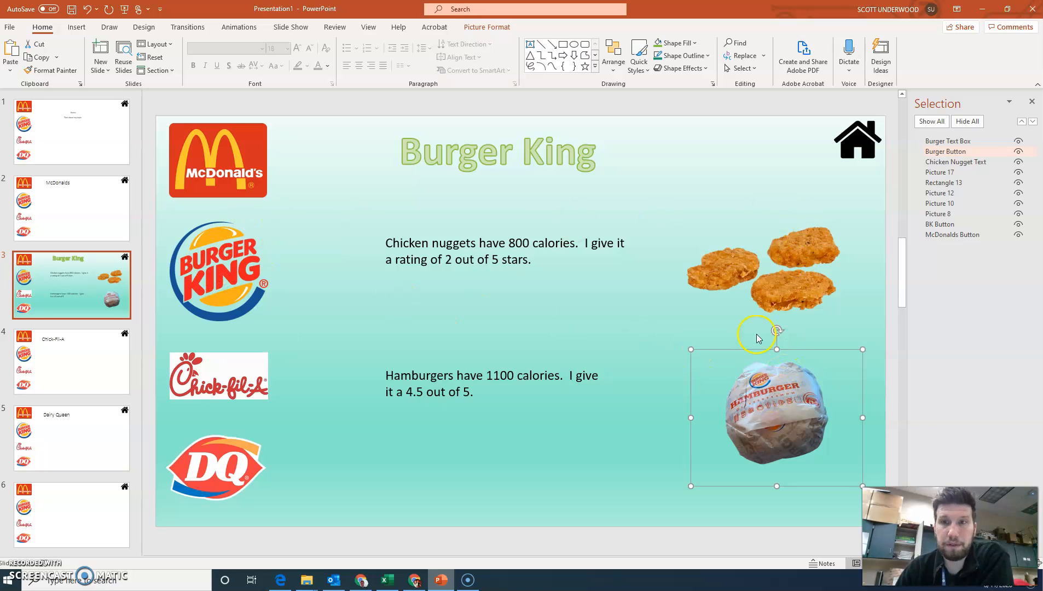
Rename the chicken nuggets picture as "Nugget Button"
{"action": "left_click", "coordinate": [705, 256]}
{"action": "double_click", "coordinate": [961, 173]}
{"action": "left_click_drag", "start_coordinate": [960, 173], "coordinate": [907, 170]}
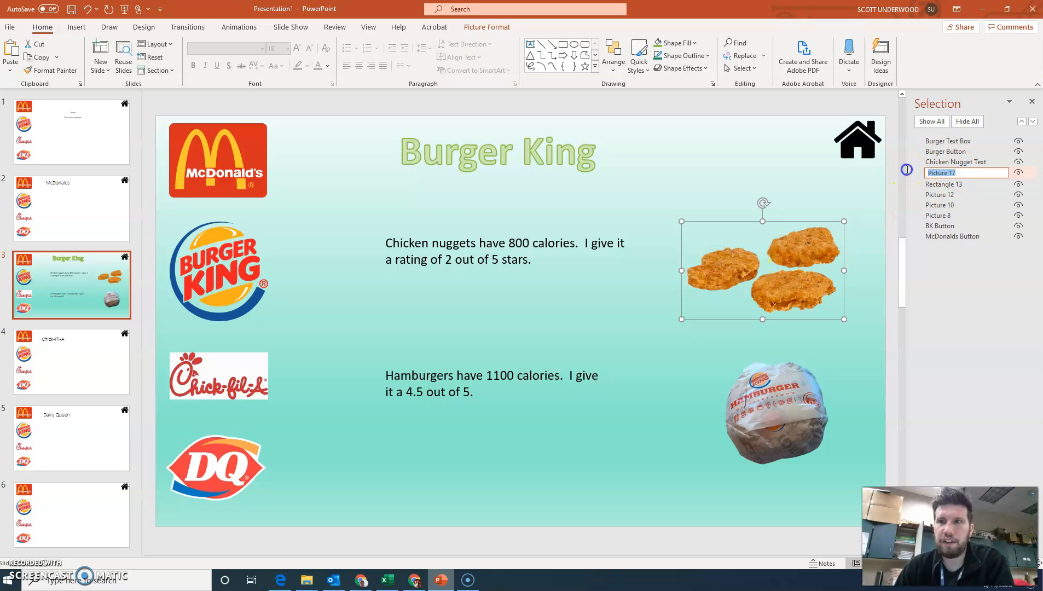
{"action": "type", "text": "Chi"}
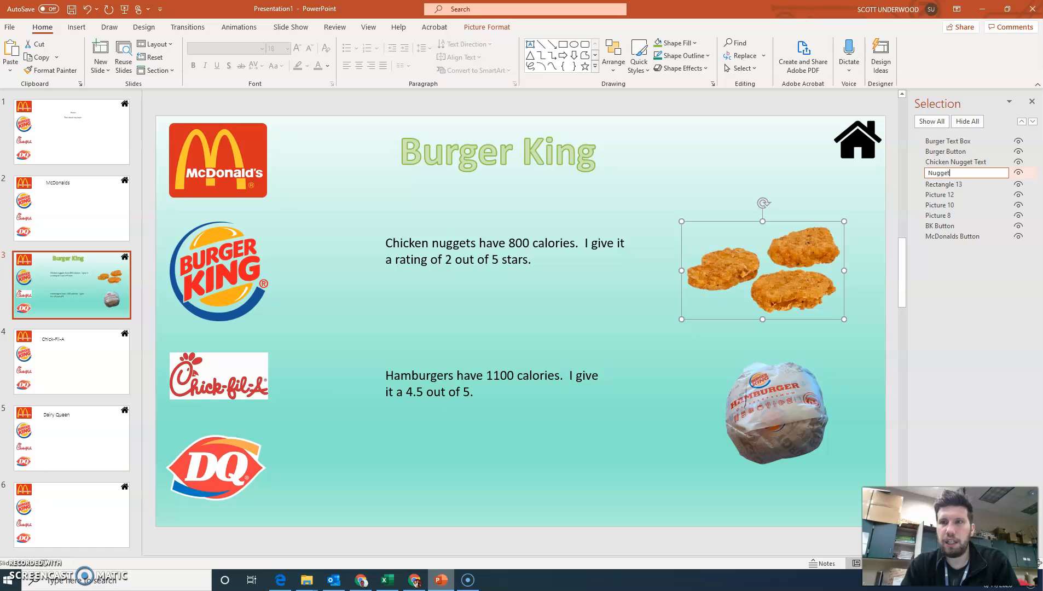
Rename the Burger King title object as "Title Text Box"
{"action": "left_click", "coordinate": [952, 183]}
{"action": "left_click", "coordinate": [952, 185]}
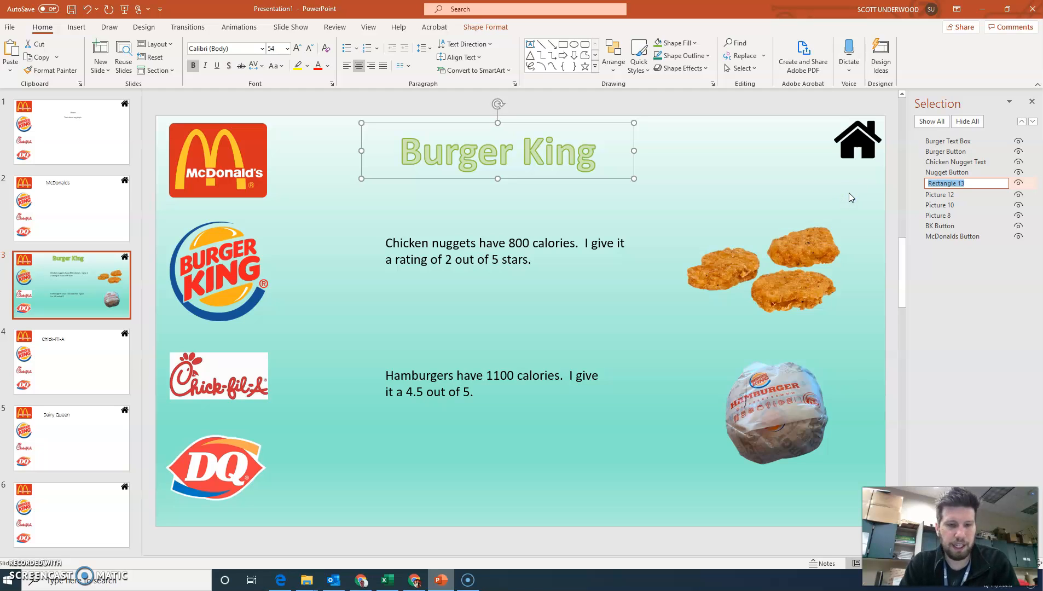
{"action": "type", "text": "Title Text Box"}
{"action": "key", "text": "Return"}
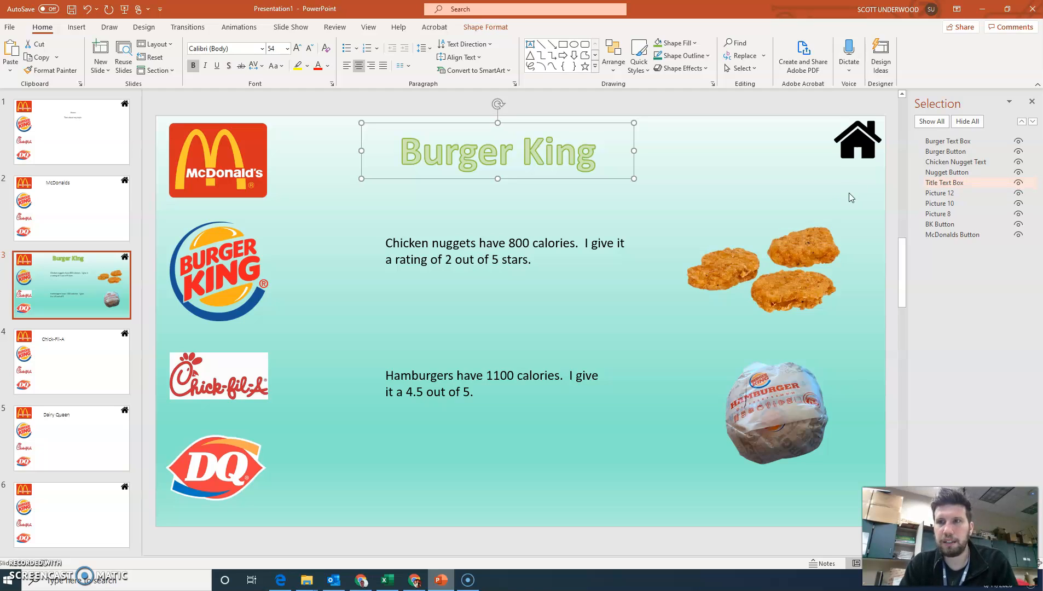
Rename the house icon picture as "Home Button"
{"action": "left_click", "coordinate": [584, 240]}
{"action": "left_click", "coordinate": [965, 192]}
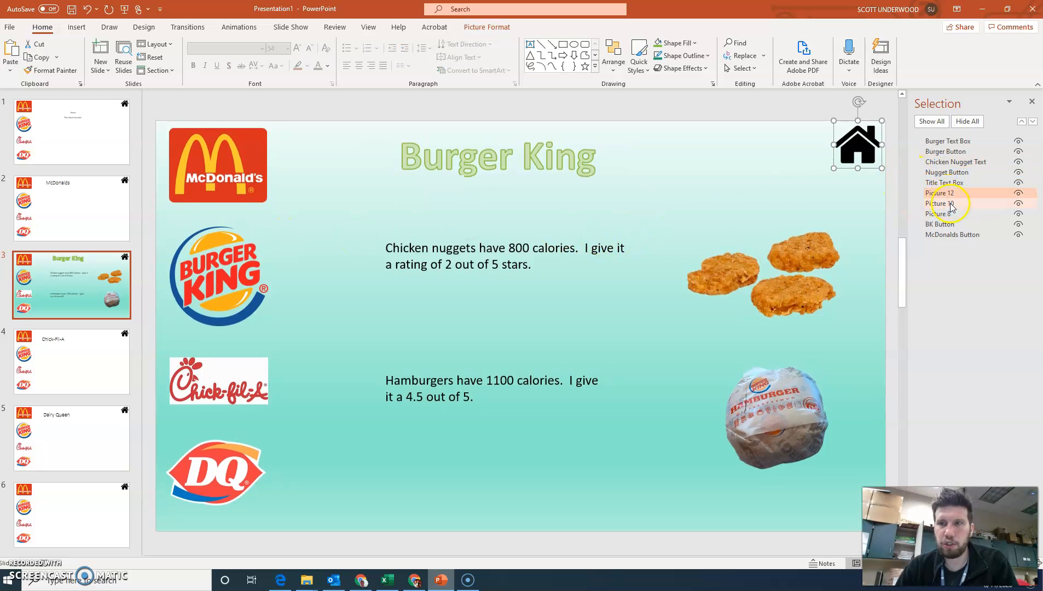
{"action": "left_click", "coordinate": [937, 194]}
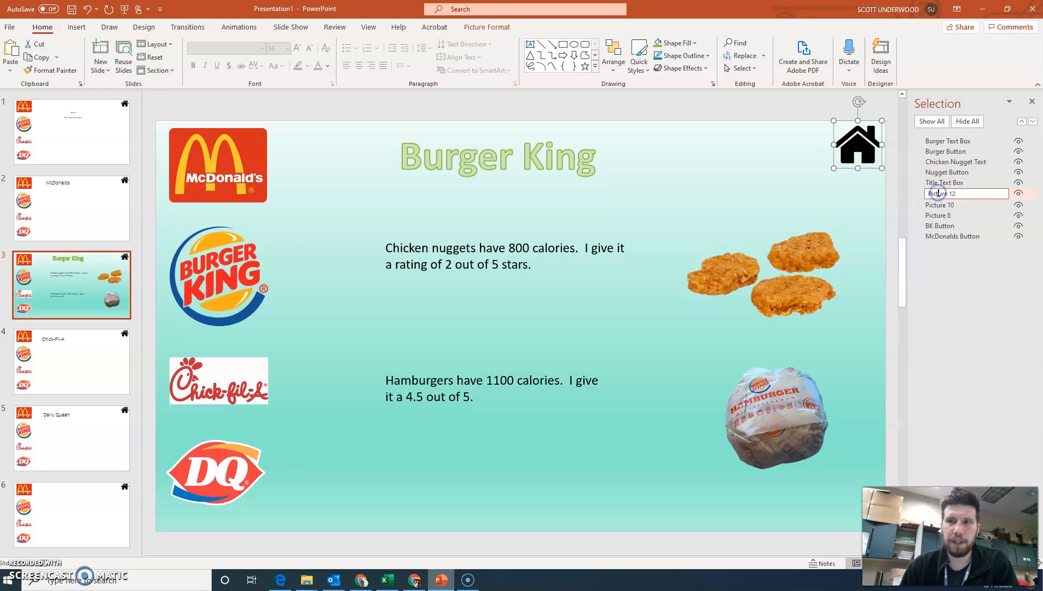
{"action": "key", "text": "ctrl+a"}
{"action": "type", "text": "Home Button"}
{"action": "key", "text": "Return"}
Rename the Dairy Queen logo picture as "DQ Button"
{"action": "left_click", "coordinate": [952, 204]}
{"action": "left_click", "coordinate": [952, 203]}
{"action": "key", "text": "ctrl+a"}
{"action": "type", "text": "DQ Button"}
{"action": "key", "text": "Return"}
Rename the Chick-fil-A logo picture as "ChickFilA Button"
{"action": "left_click", "coordinate": [950, 214]}
{"action": "left_click", "coordinate": [950, 214]}
{"action": "key", "text": "ctrl+a"}
{"action": "type", "text": "C"}
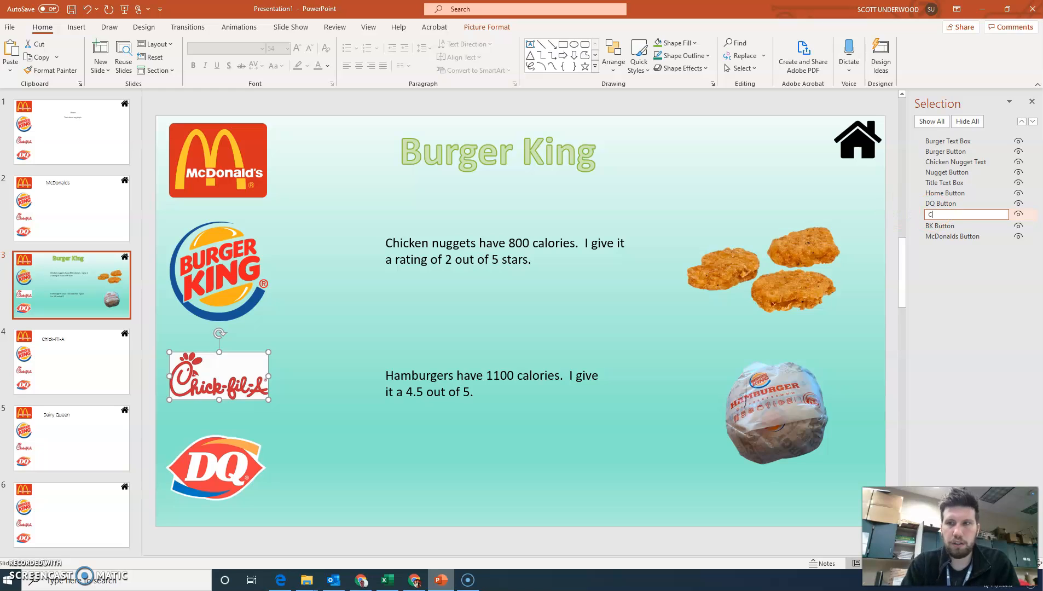
{"action": "type", "text": "hickFilA Button"}
{"action": "key", "text": "Return"}
Shift the chicken nuggets text box slightly down and to the left on the slide
{"action": "left_click", "coordinate": [943, 151]}
{"action": "left_click", "coordinate": [944, 172]}
{"action": "left_click", "coordinate": [596, 243]}
{"action": "left_click", "coordinate": [570, 230]}
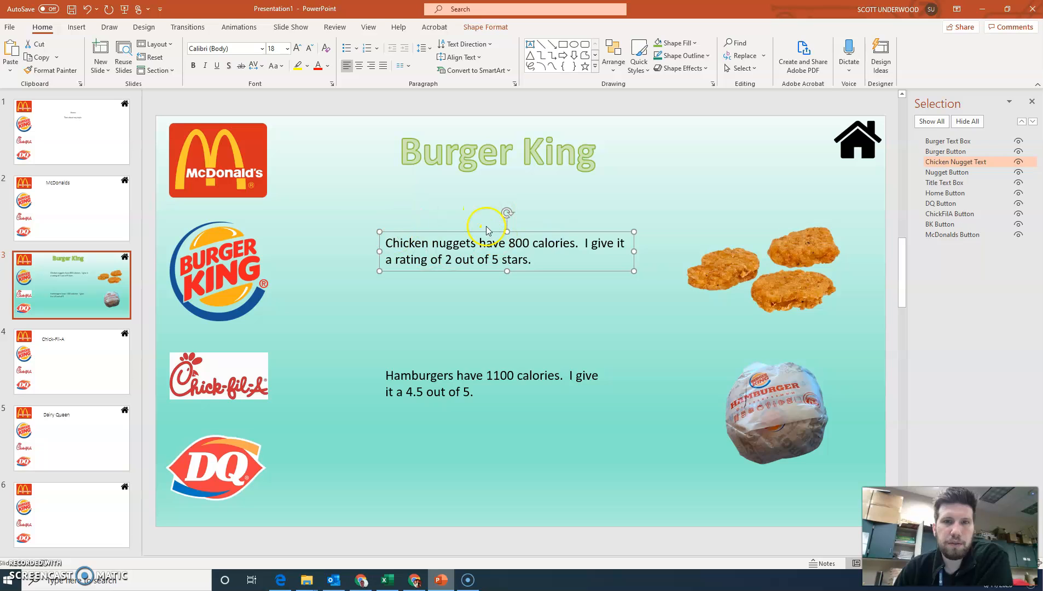
{"action": "mouse_move", "coordinate": [454, 232]}
{"action": "left_mouse_down"}
{"action": "mouse_move", "coordinate": [435, 231]}
{"action": "mouse_move", "coordinate": [456, 235]}
{"action": "left_mouse_up"}
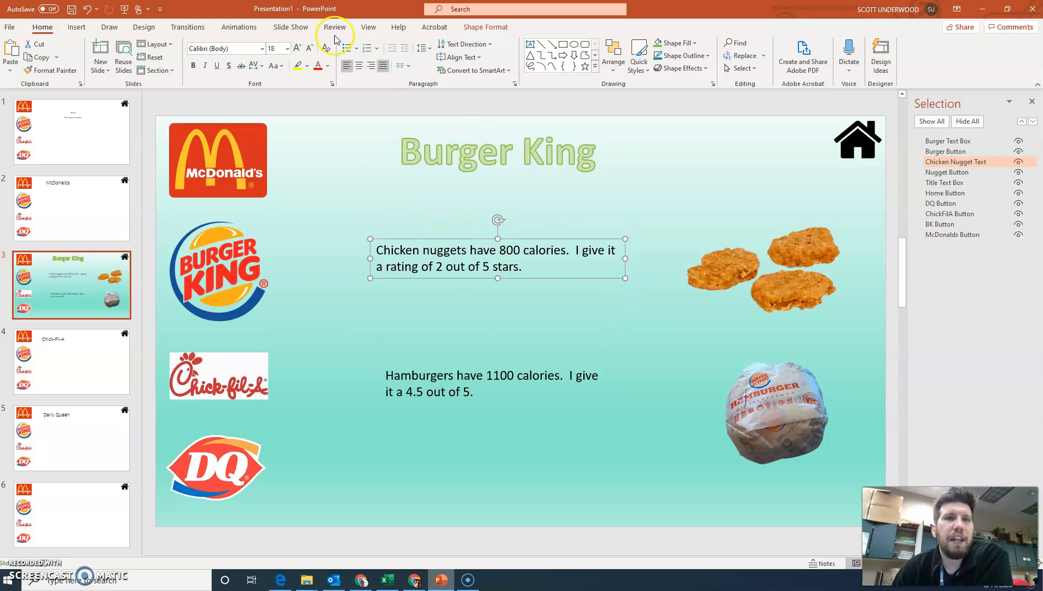
Examine the full gallery of entrance, emphasis, exit and motion path animations for the chicken nuggets text box
{"action": "left_click", "coordinate": [243, 27]}
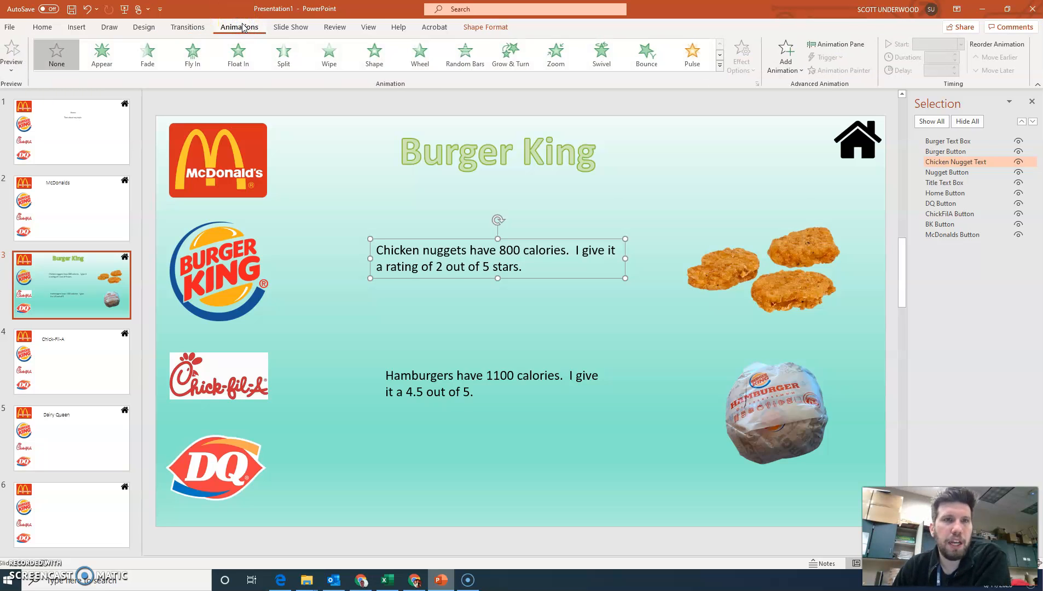
{"action": "left_click", "coordinate": [720, 65]}
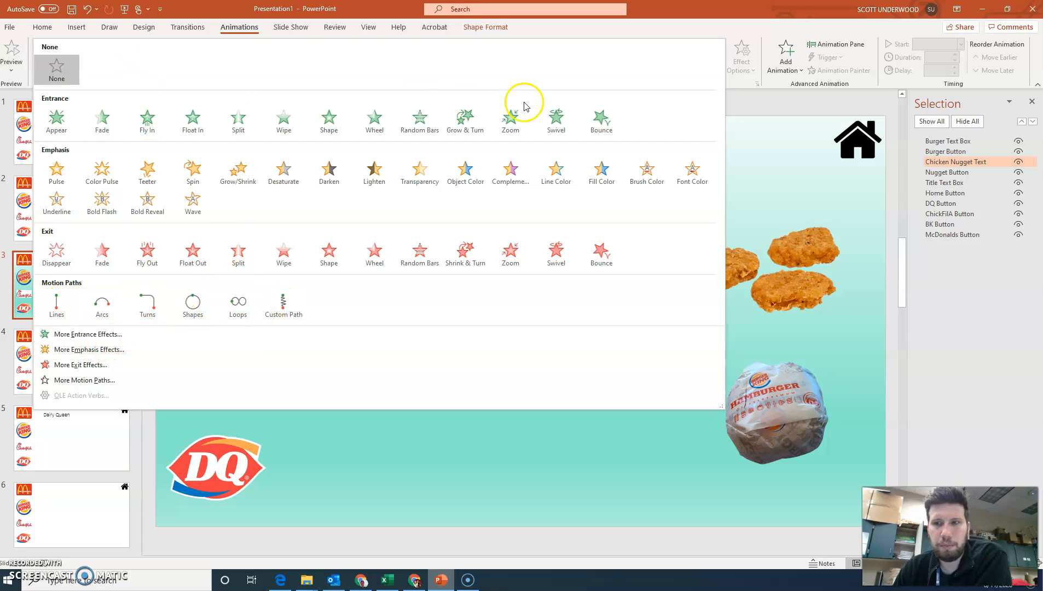
{"action": "left_click", "coordinate": [758, 104]}
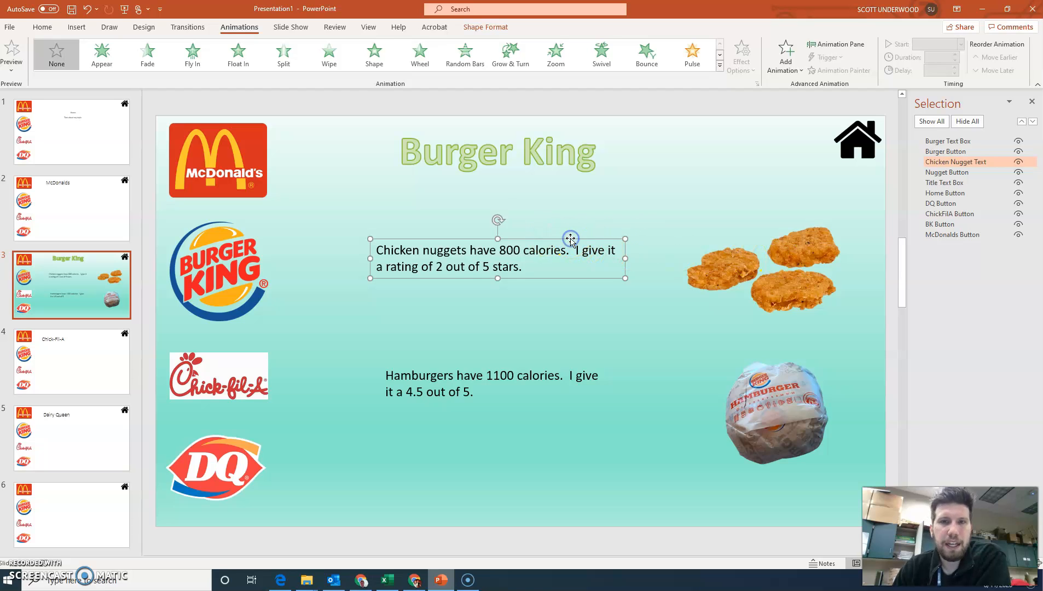
Apply the Fade entrance animation to the chicken nuggets text box and display the slide's list of animations
{"action": "left_click", "coordinate": [151, 55]}
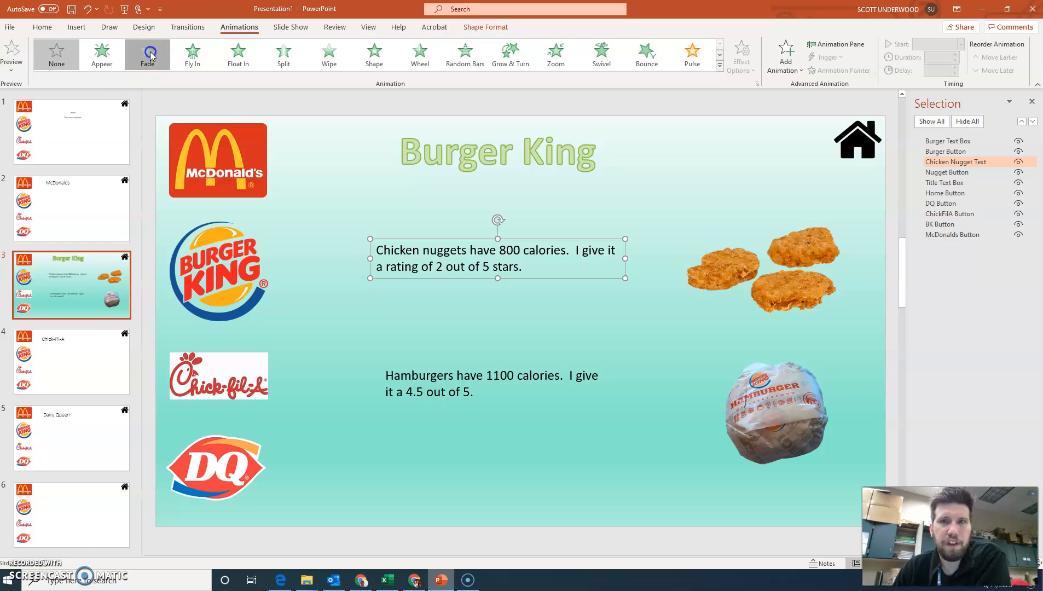
{"action": "left_click", "coordinate": [423, 243]}
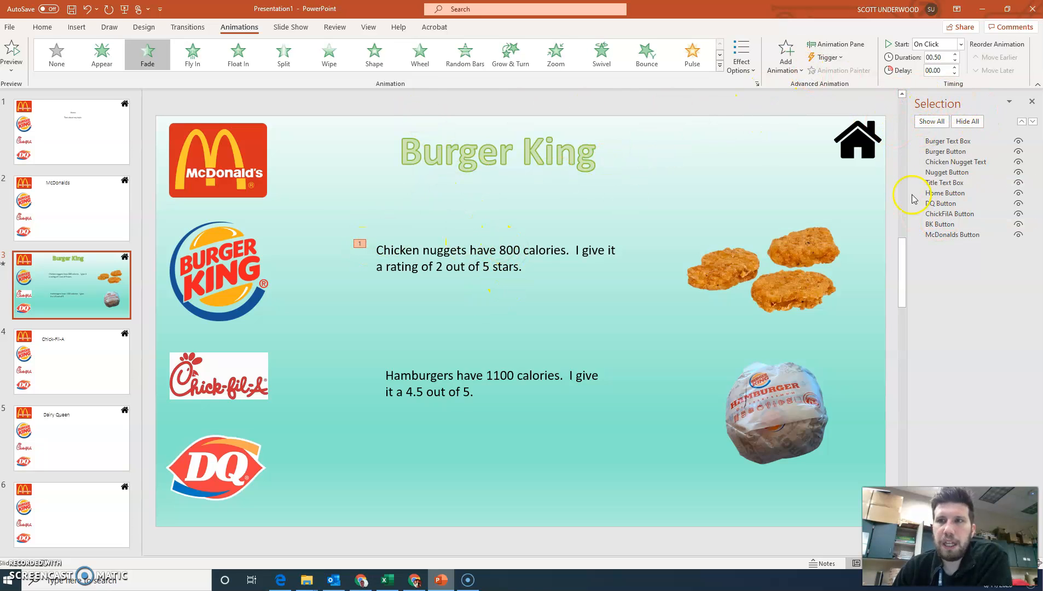
{"action": "left_click", "coordinate": [840, 46]}
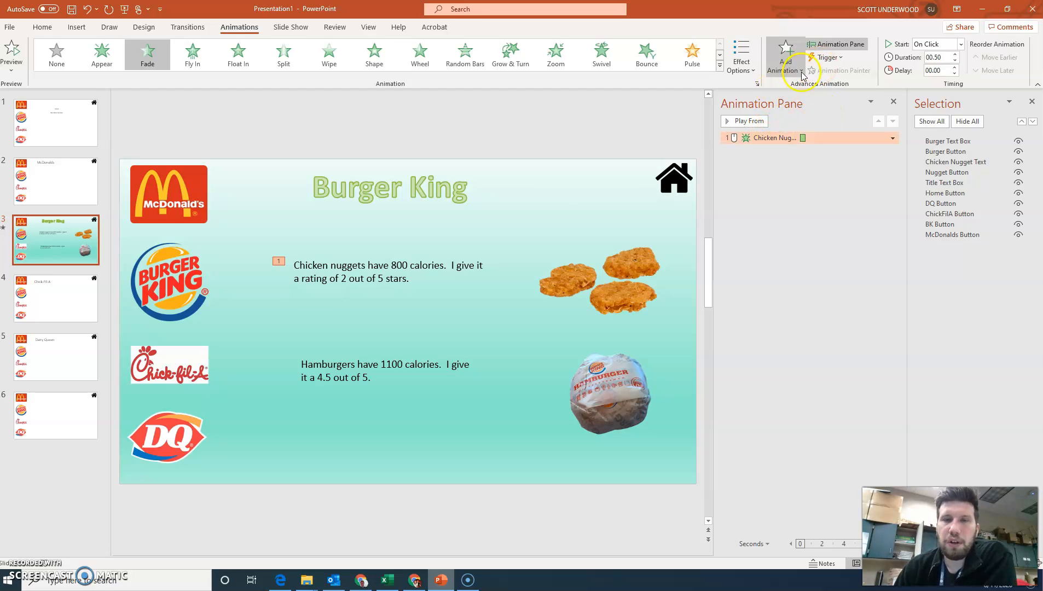
{"action": "left_click", "coordinate": [430, 260]}
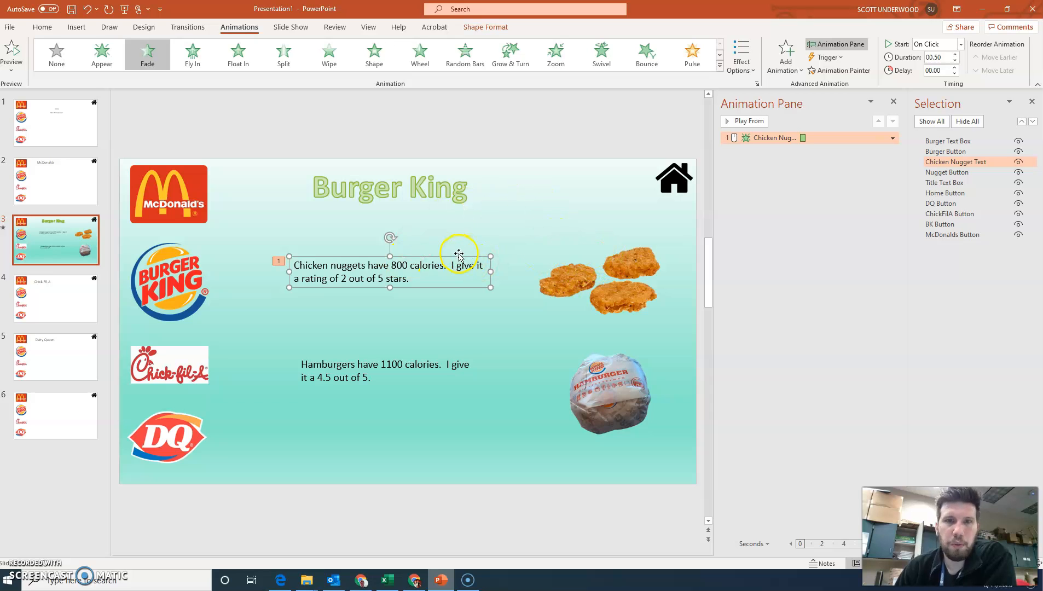
{"action": "left_click", "coordinate": [827, 155]}
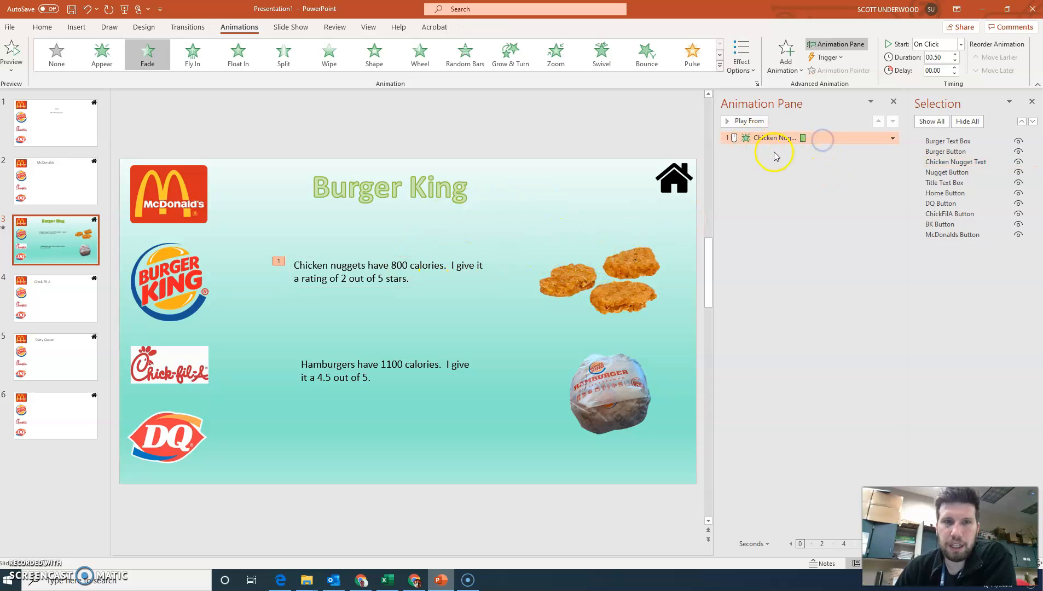
{"action": "left_click", "coordinate": [892, 138]}
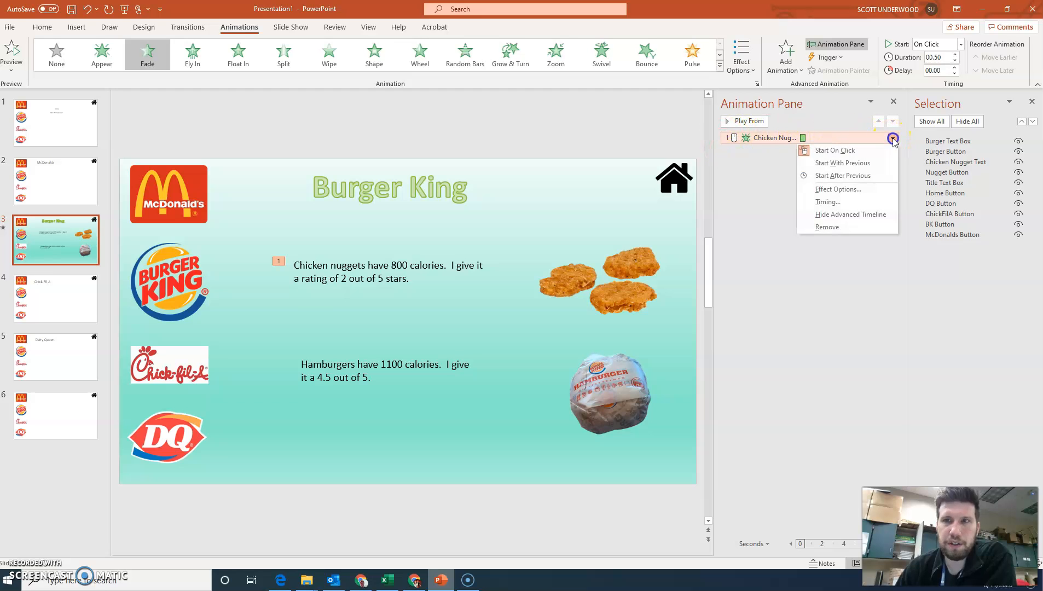
{"action": "left_click", "coordinate": [751, 184]}
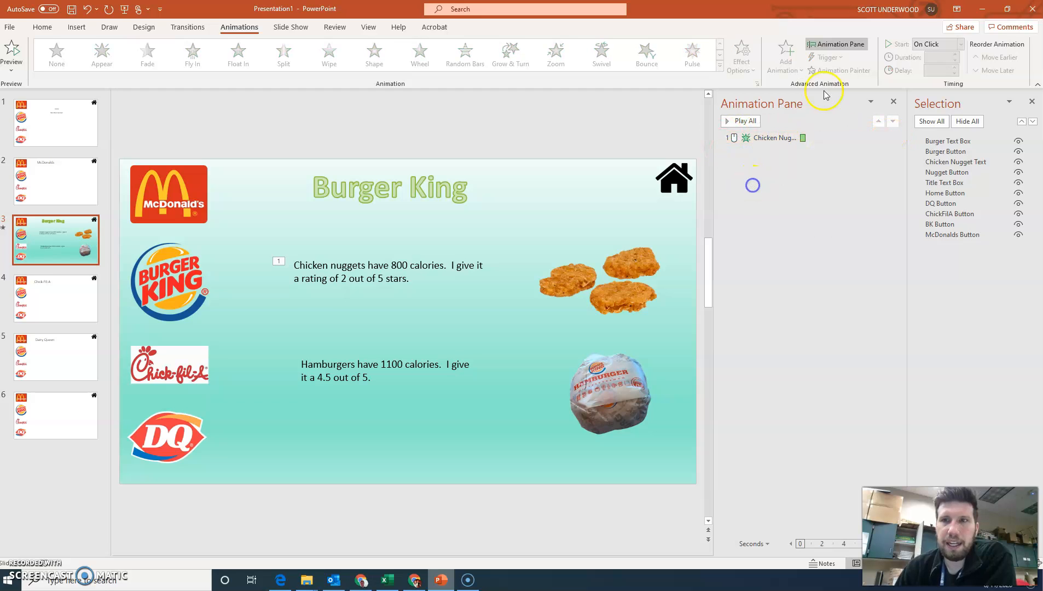
Set the chicken nuggets text's Fade animation to trigger On Click of the Nugget Button
{"action": "left_click", "coordinate": [778, 138]}
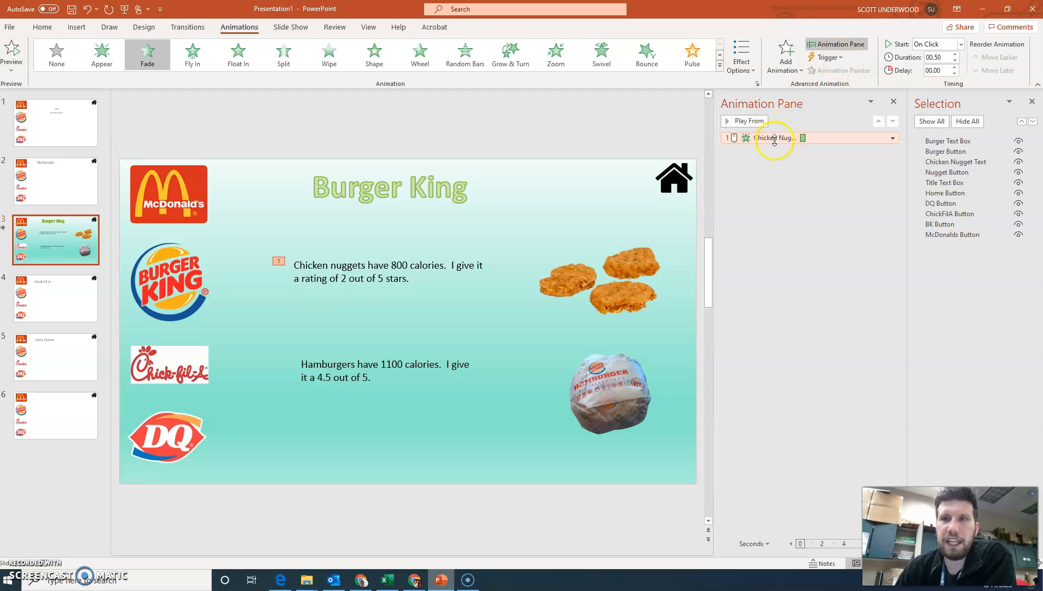
{"action": "left_click", "coordinate": [835, 59]}
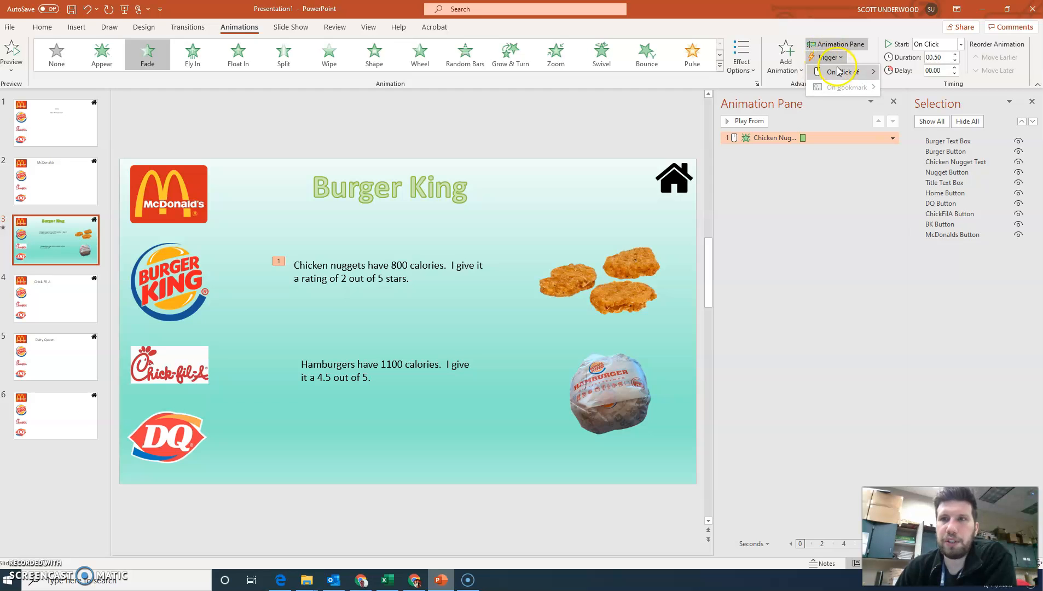
{"action": "mouse_move", "coordinate": [837, 74]}
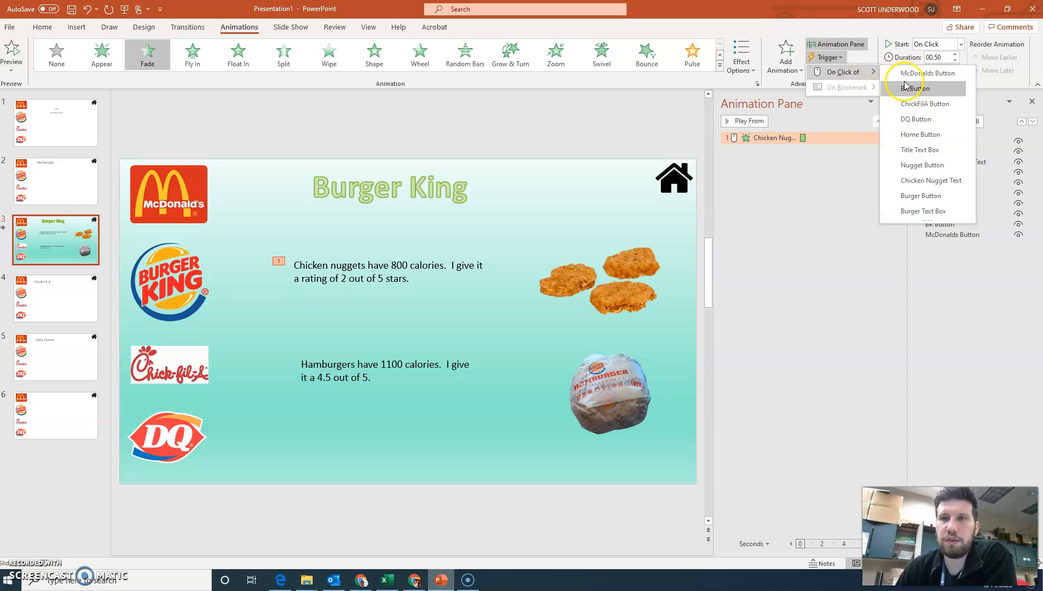
{"action": "left_click", "coordinate": [929, 166]}
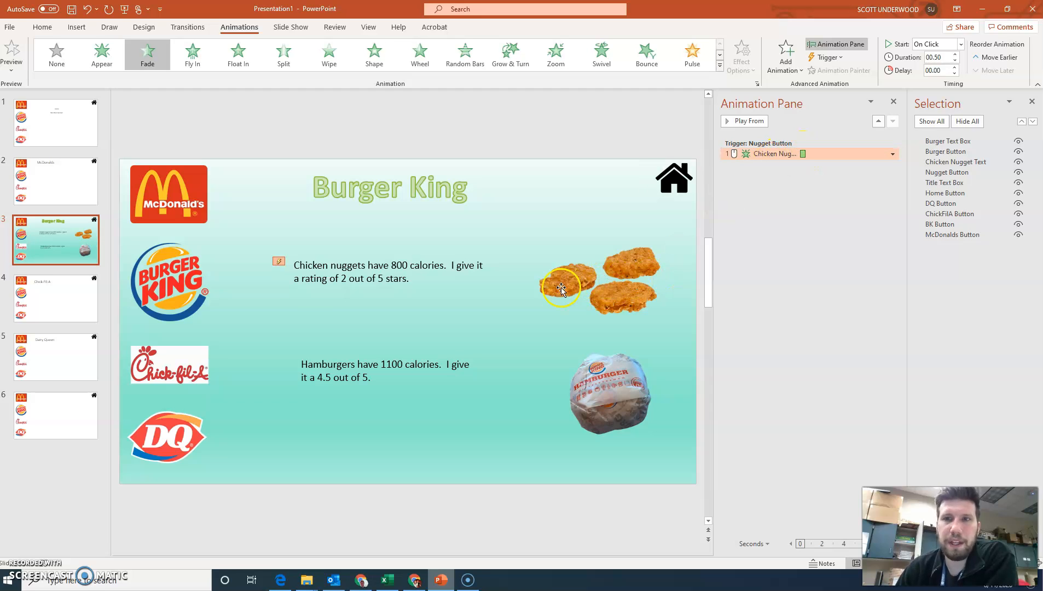
Shift the hamburger text box slightly down and to the left, and apply the Fade entrance animation to it
{"action": "left_click", "coordinate": [415, 365]}
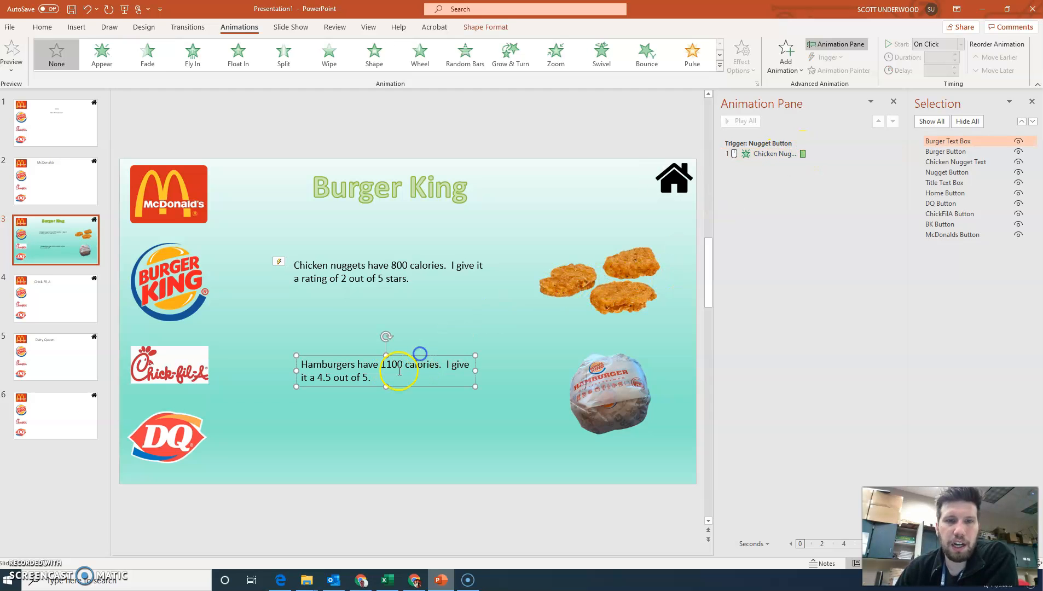
{"action": "mouse_move", "coordinate": [343, 359]}
{"action": "left_mouse_down"}
{"action": "mouse_move", "coordinate": [326, 359]}
{"action": "mouse_move", "coordinate": [329, 365]}
{"action": "left_mouse_up"}
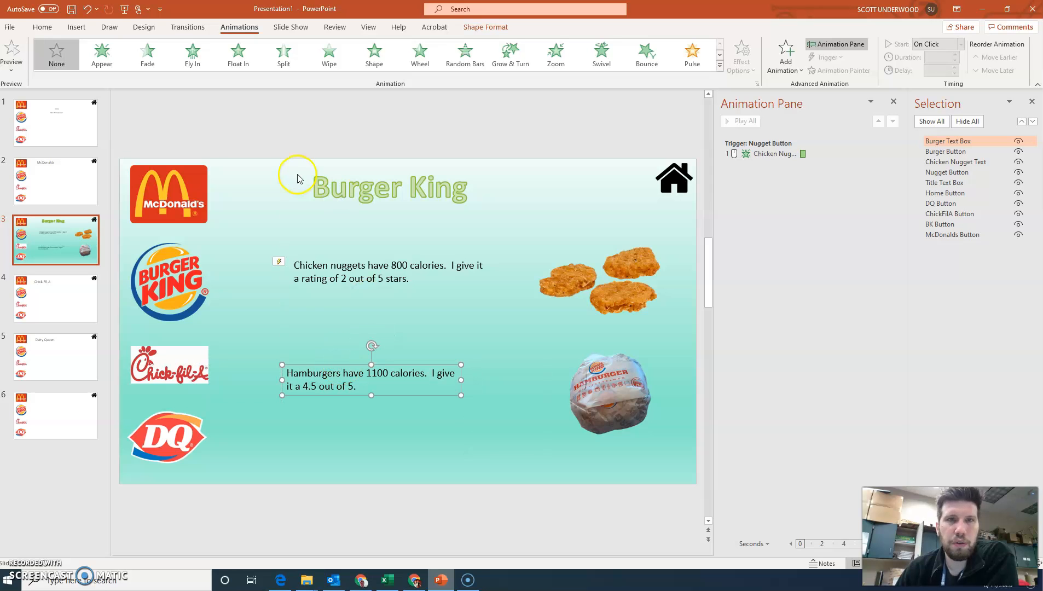
{"action": "left_click", "coordinate": [146, 54]}
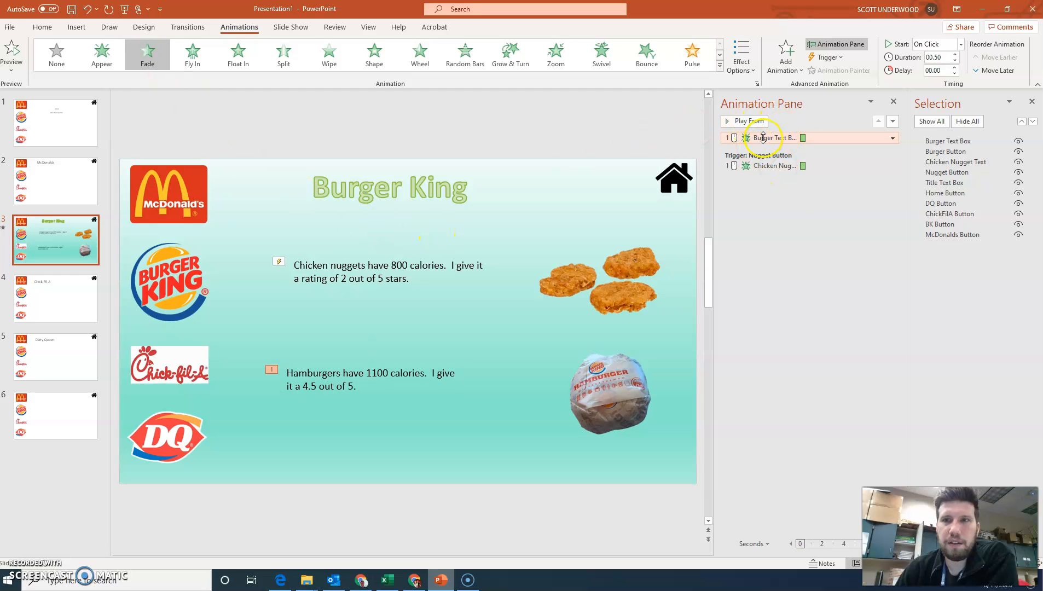
Set the hamburger text's Fade animation to trigger On Click of the Burger Button
{"action": "left_click", "coordinate": [827, 57]}
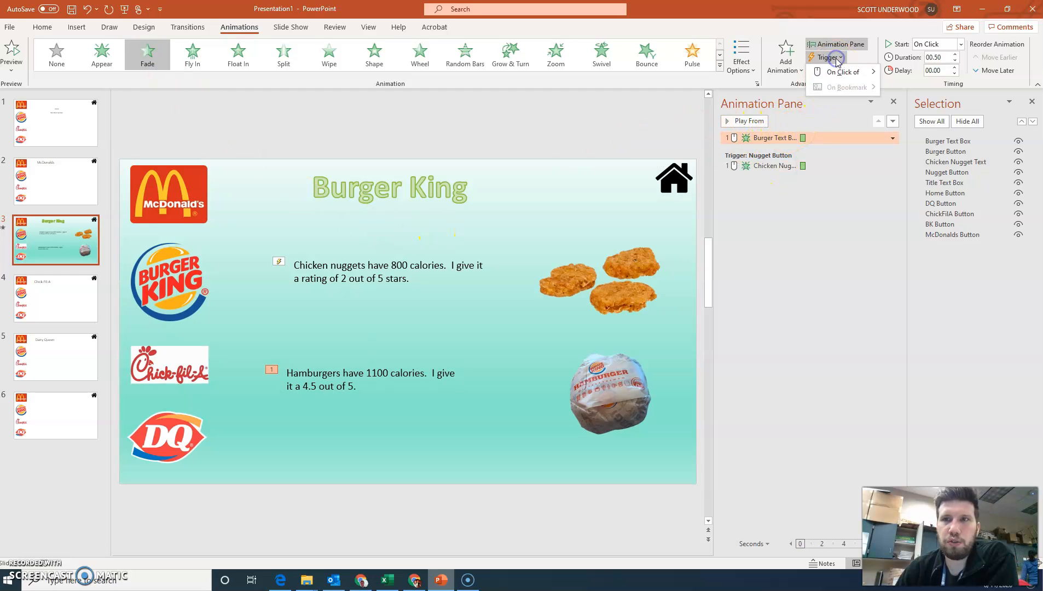
{"action": "left_click", "coordinate": [842, 73]}
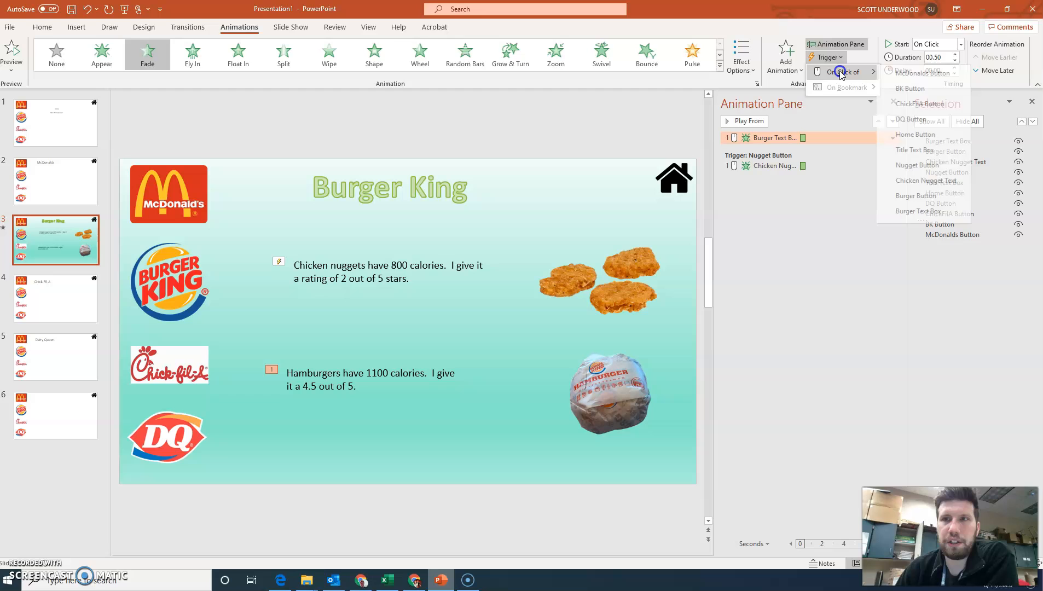
{"action": "left_click", "coordinate": [925, 196]}
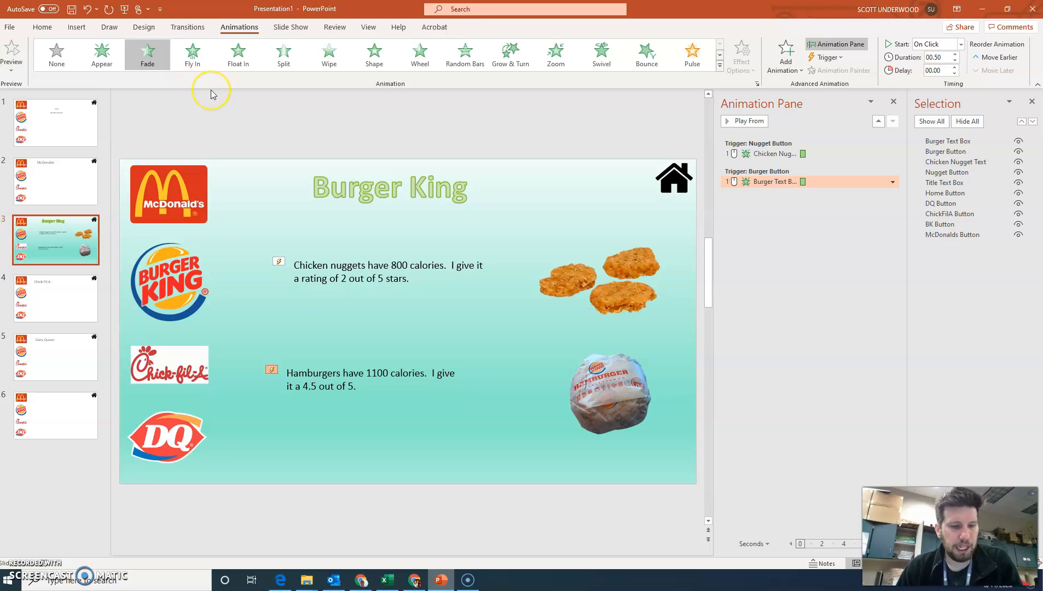
Run the slide show from the start, go to the Burger King slide and test the nugget and hamburger picture triggers
{"action": "key", "text": "F5"}
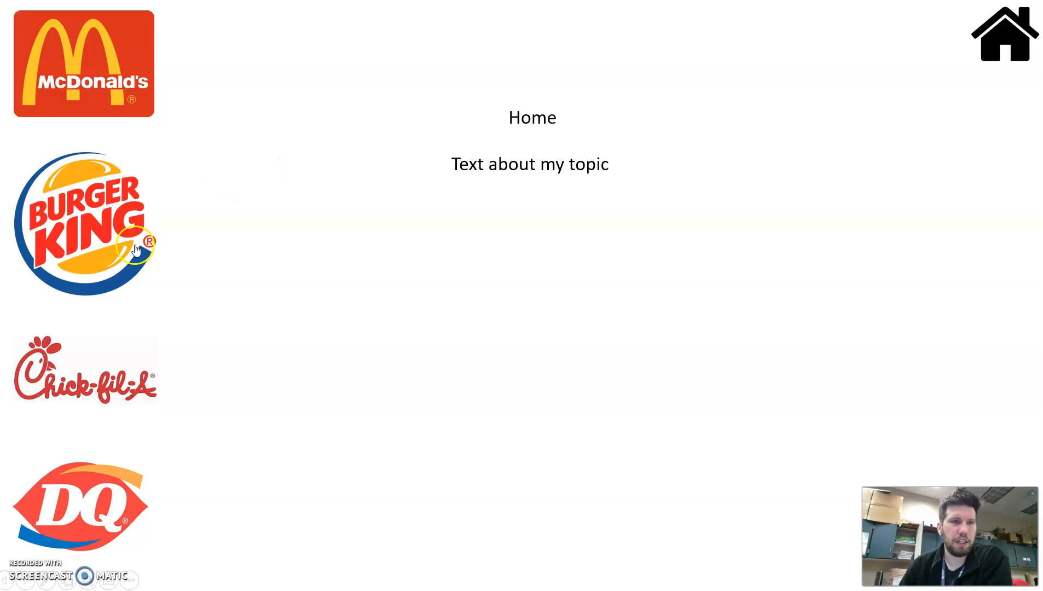
{"action": "left_click", "coordinate": [82, 213]}
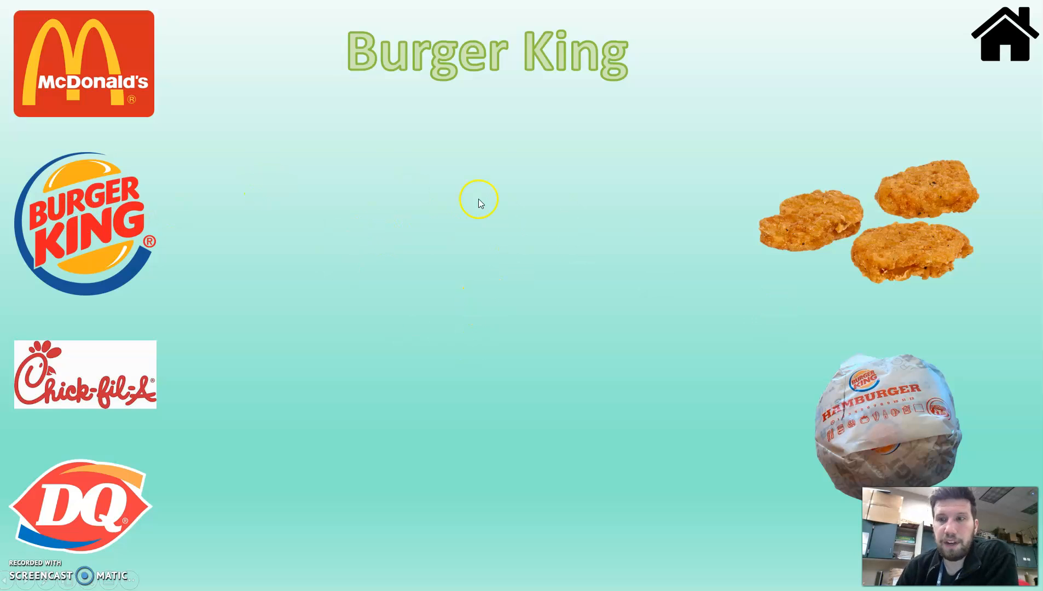
{"action": "left_click", "coordinate": [809, 227]}
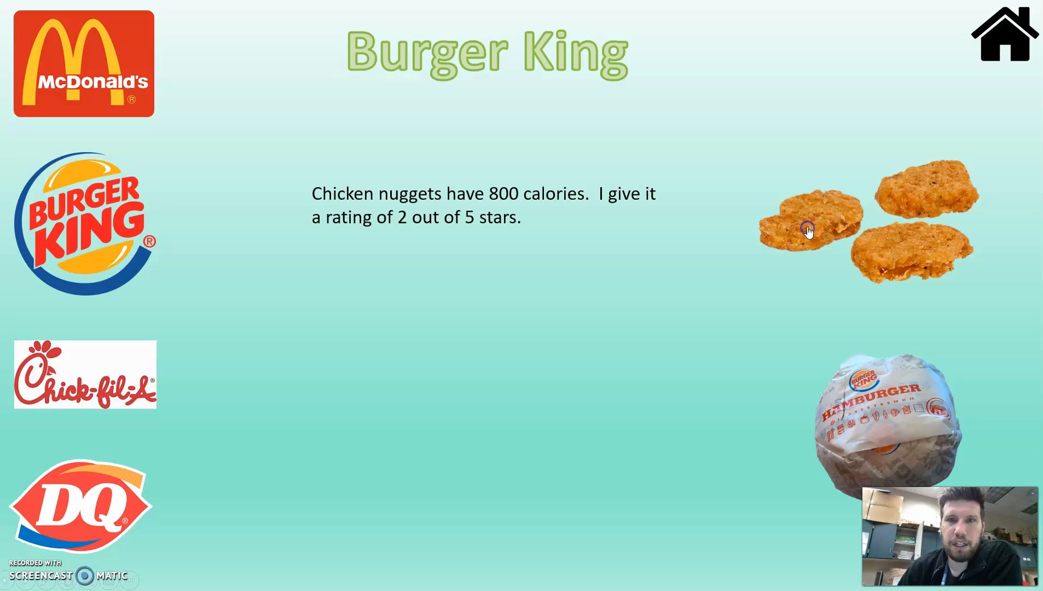
{"action": "left_click", "coordinate": [890, 419]}
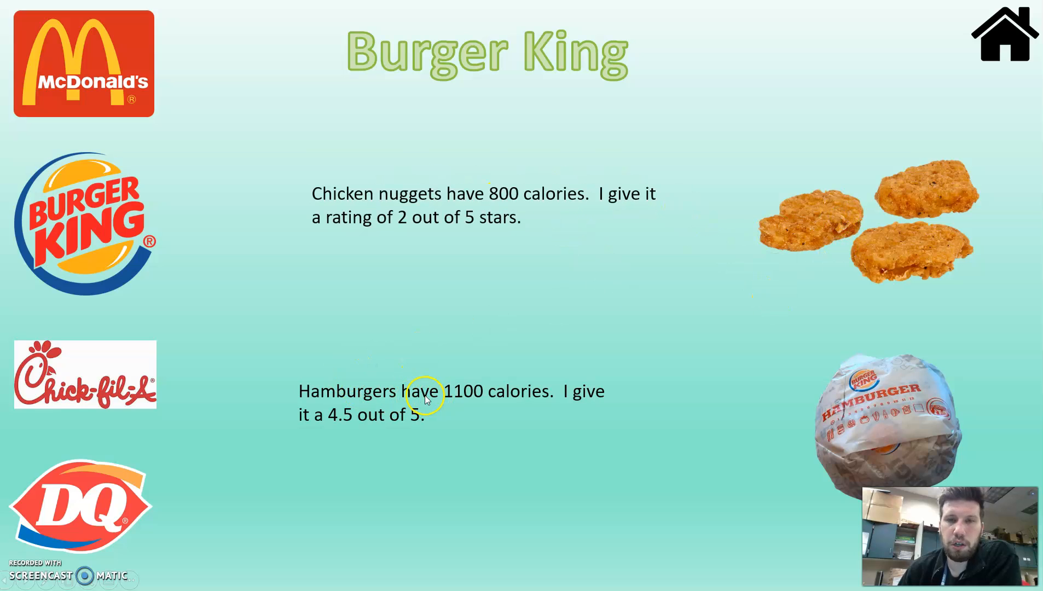
{"action": "left_click", "coordinate": [887, 404]}
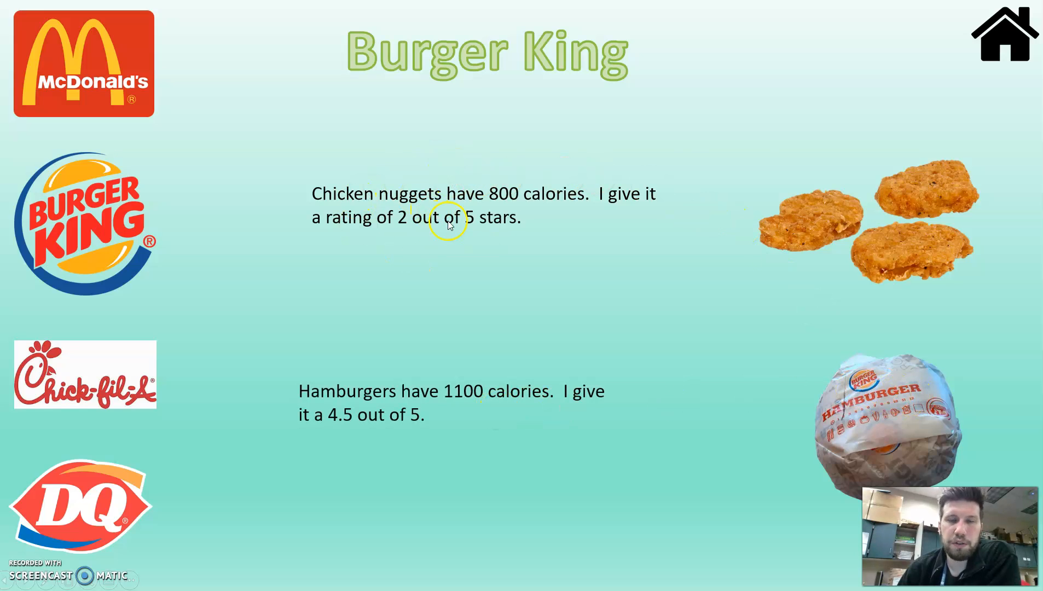
{"action": "key", "text": "Escape"}
Reposition the chicken nuggets and hamburger text boxes so their left edges line up
{"action": "left_click", "coordinate": [335, 273]}
{"action": "left_click_drag", "start_coordinate": [334, 289], "coordinate": [336, 359]}
{"action": "left_click", "coordinate": [354, 263]}
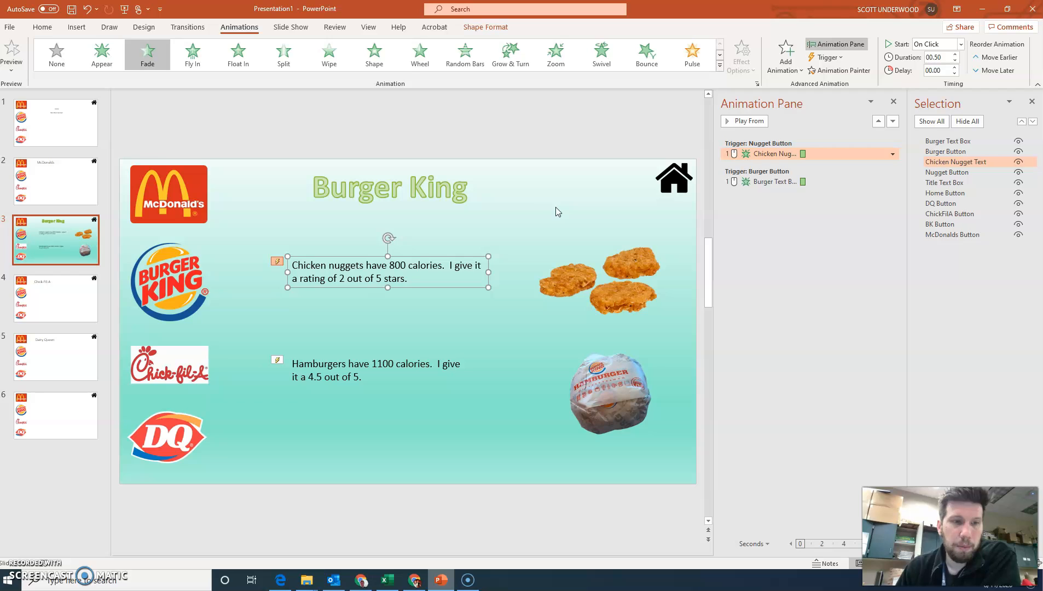
Look through slides 2 to 6 to compare the unfinished slides with the Burger King slide
{"action": "left_click", "coordinate": [66, 186]}
{"action": "left_click", "coordinate": [69, 280]}
{"action": "left_click", "coordinate": [68, 365]}
{"action": "left_click", "coordinate": [67, 302]}
{"action": "left_click", "coordinate": [65, 370]}
{"action": "left_click", "coordinate": [65, 320]}
{"action": "left_click", "coordinate": [63, 194]}
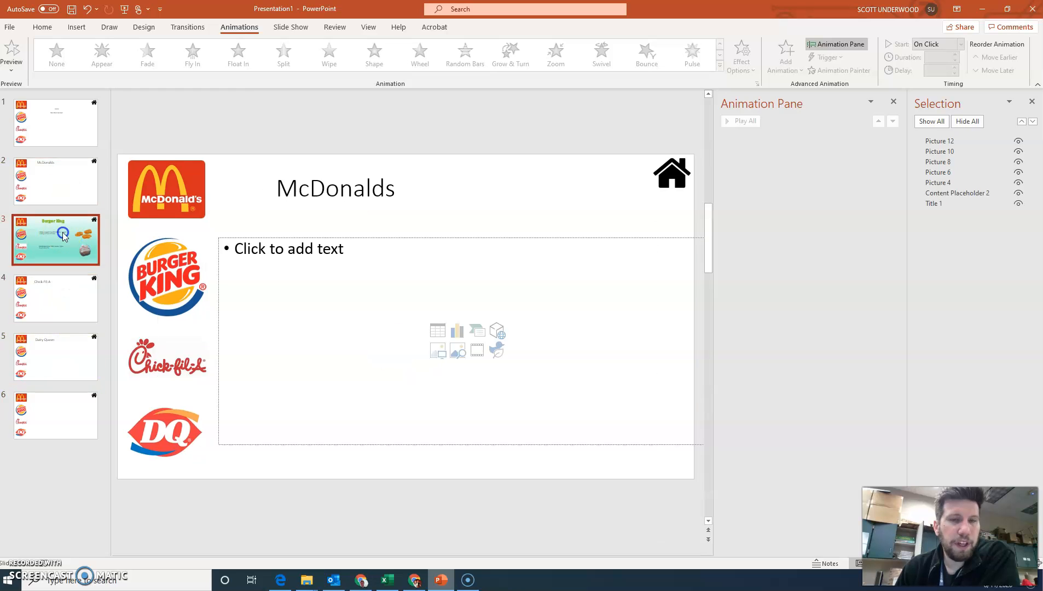
{"action": "left_click", "coordinate": [64, 235]}
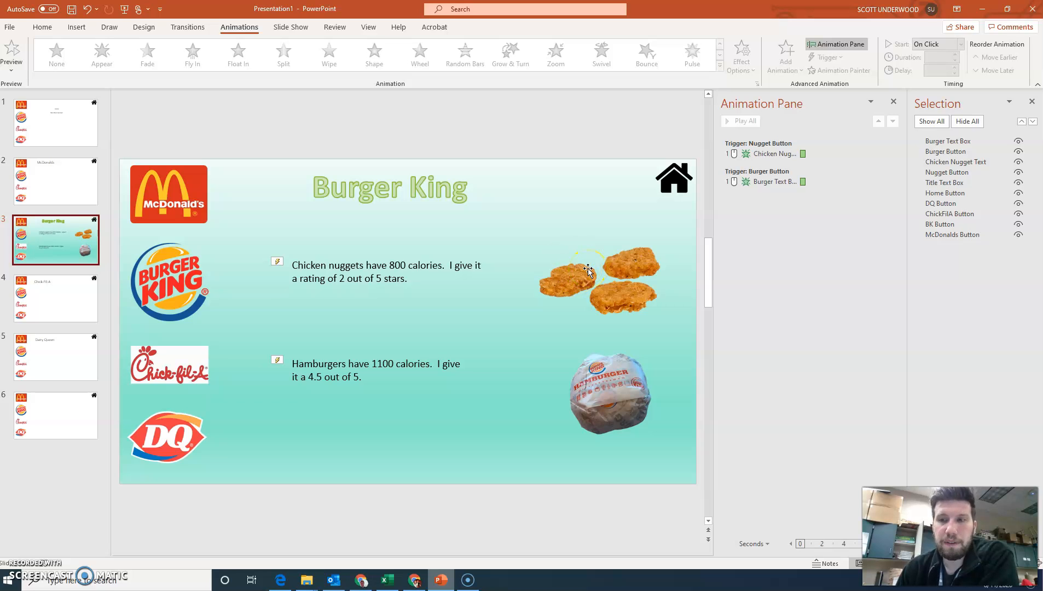
{"action": "left_click", "coordinate": [90, 183]}
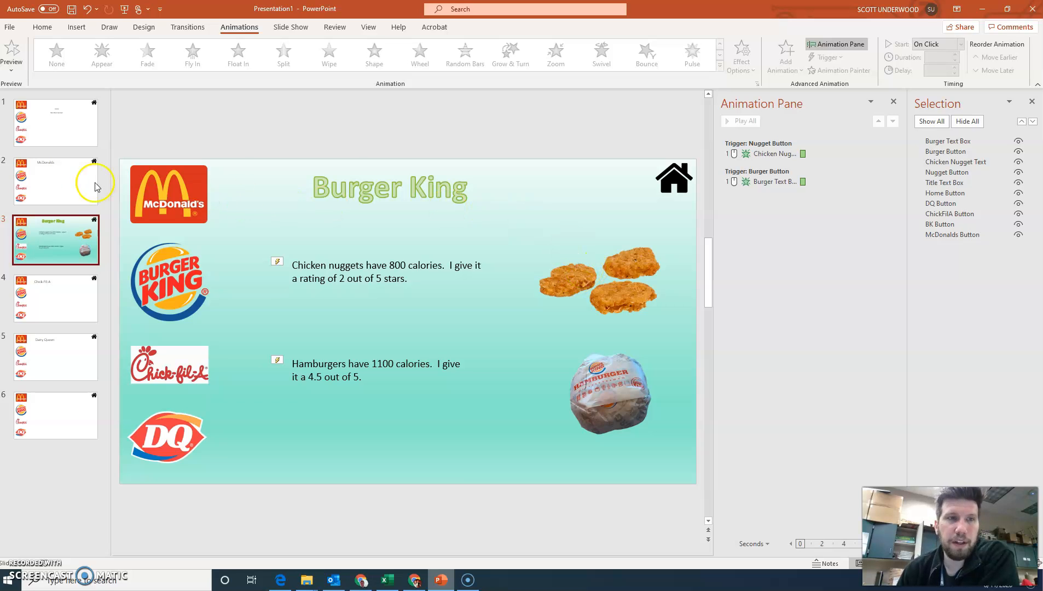
{"action": "left_click", "coordinate": [65, 234]}
{"action": "left_click", "coordinate": [65, 309]}
{"action": "left_click", "coordinate": [66, 361]}
{"action": "left_click", "coordinate": [68, 395]}
{"action": "left_click", "coordinate": [67, 298]}
{"action": "left_click", "coordinate": [75, 243]}
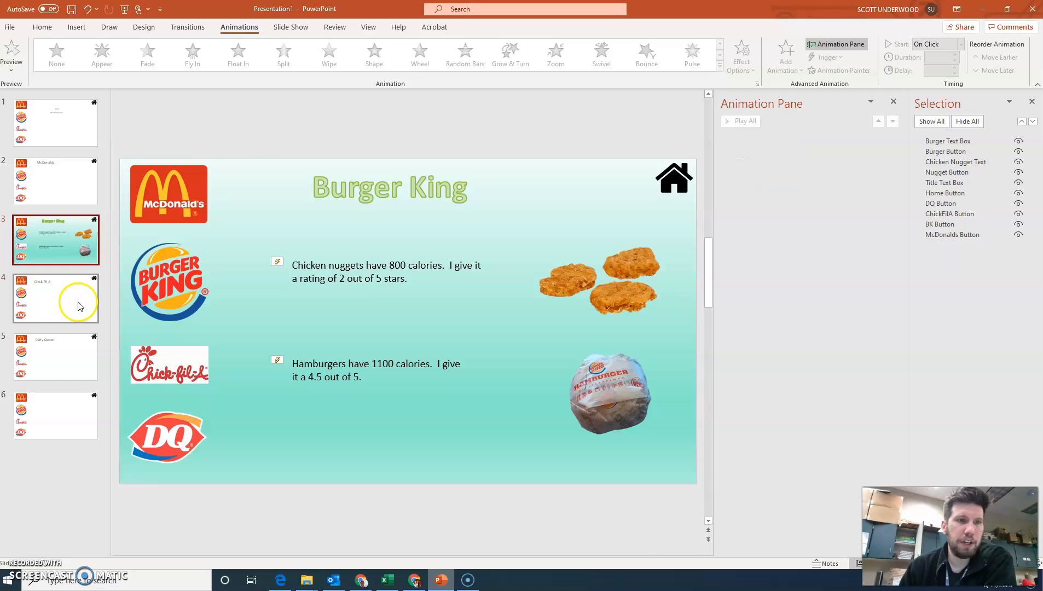
{"action": "left_click", "coordinate": [73, 361]}
{"action": "left_click", "coordinate": [70, 304]}
{"action": "left_click", "coordinate": [68, 234]}
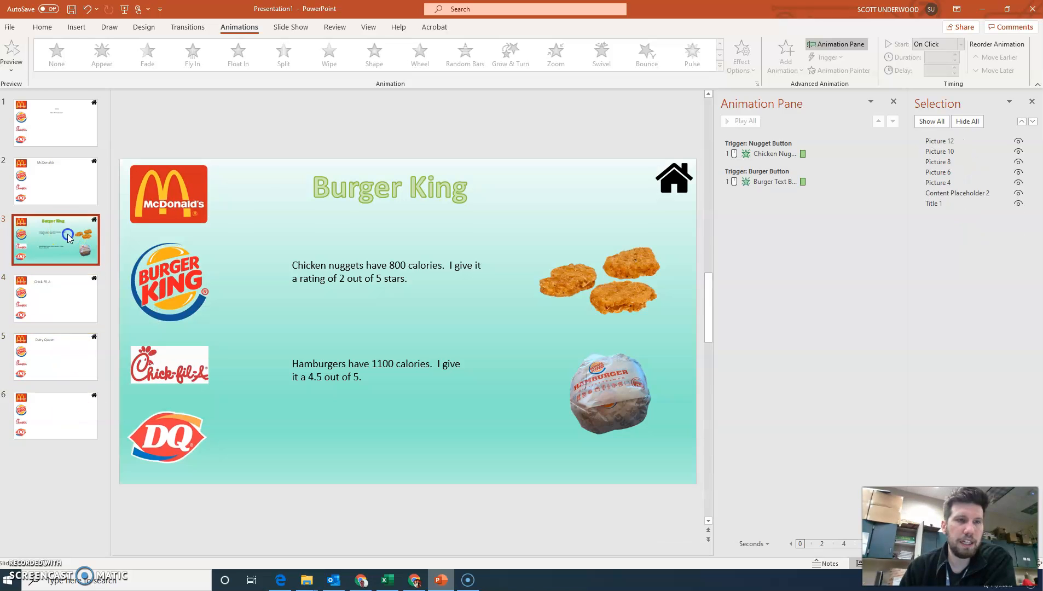
Nudge the hamburger picture slightly up and to the left, and select the chicken nuggets picture
{"action": "left_click", "coordinate": [614, 383]}
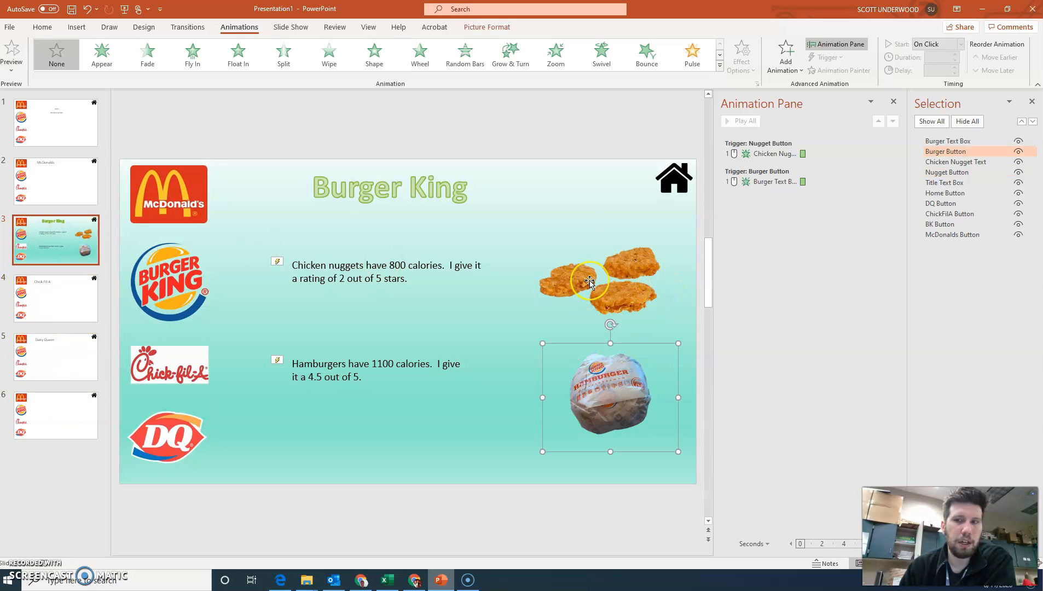
{"action": "left_click", "coordinate": [593, 299]}
{"action": "left_click", "coordinate": [596, 380]}
{"action": "left_click", "coordinate": [599, 295]}
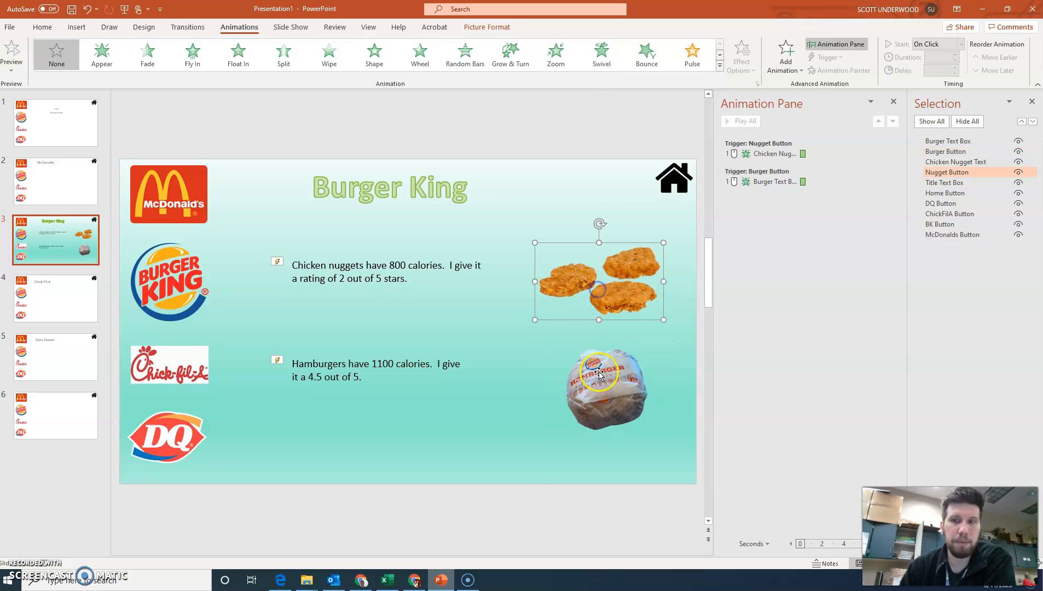